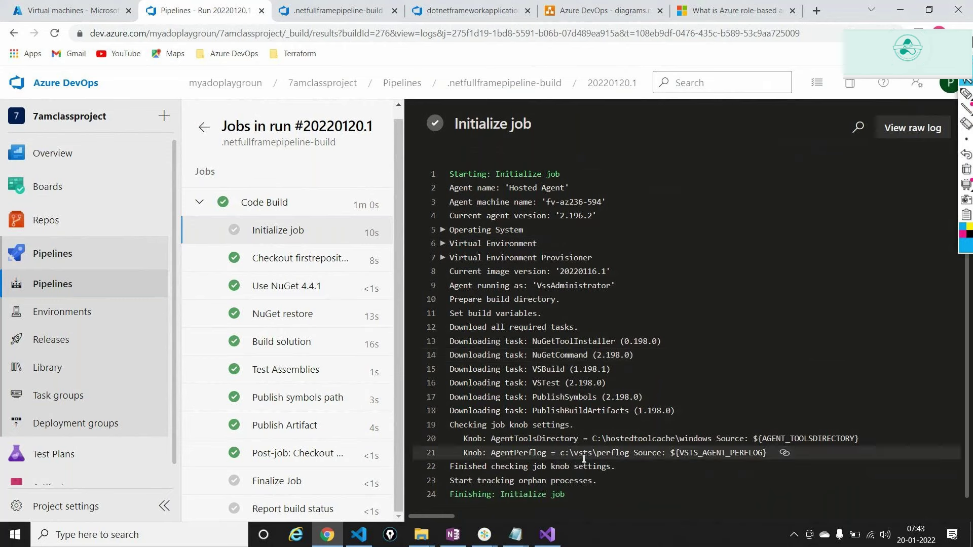
- Switch to Visual Studio and open the dotnetframeworkapplication project's folder in File Explorer to examine its files
drag(449, 174, 576, 497)
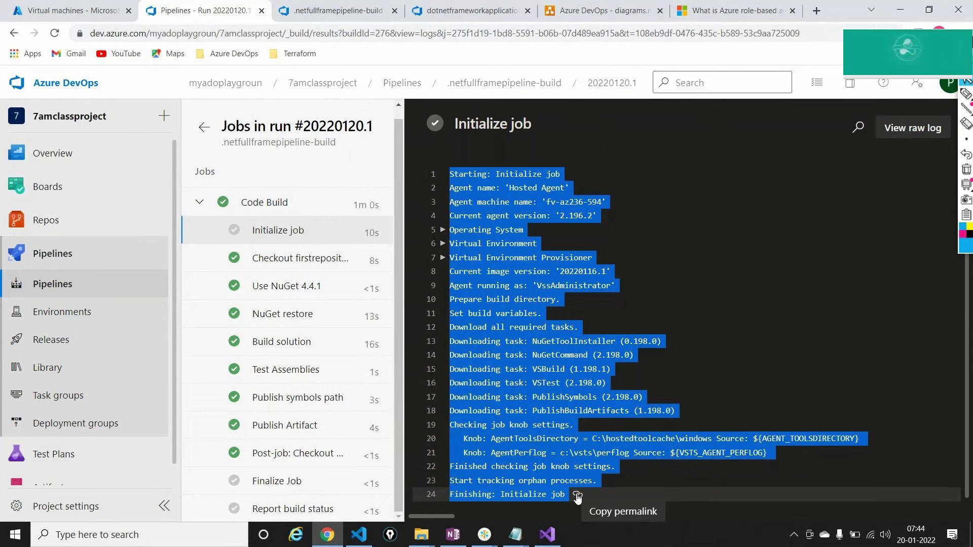
click(547, 535)
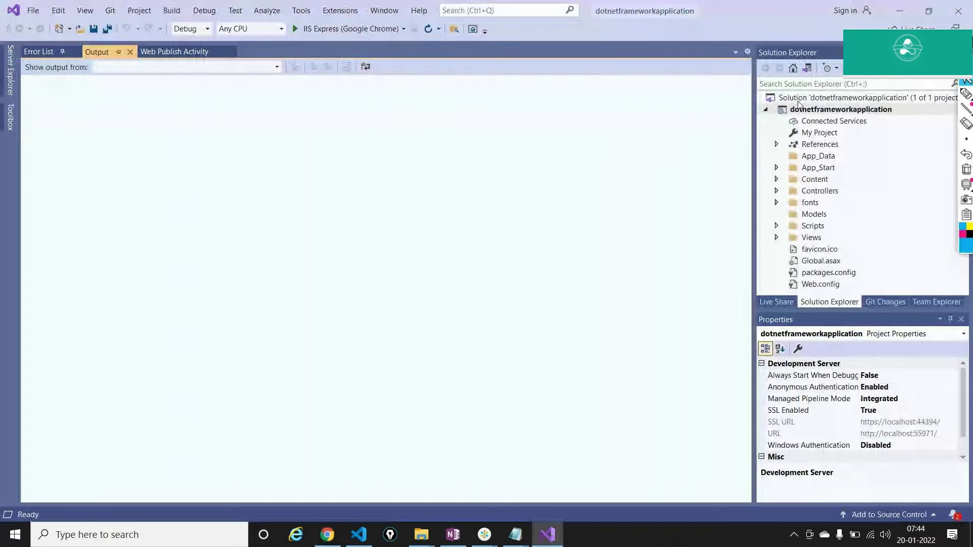
click(827, 108)
right_click(827, 108)
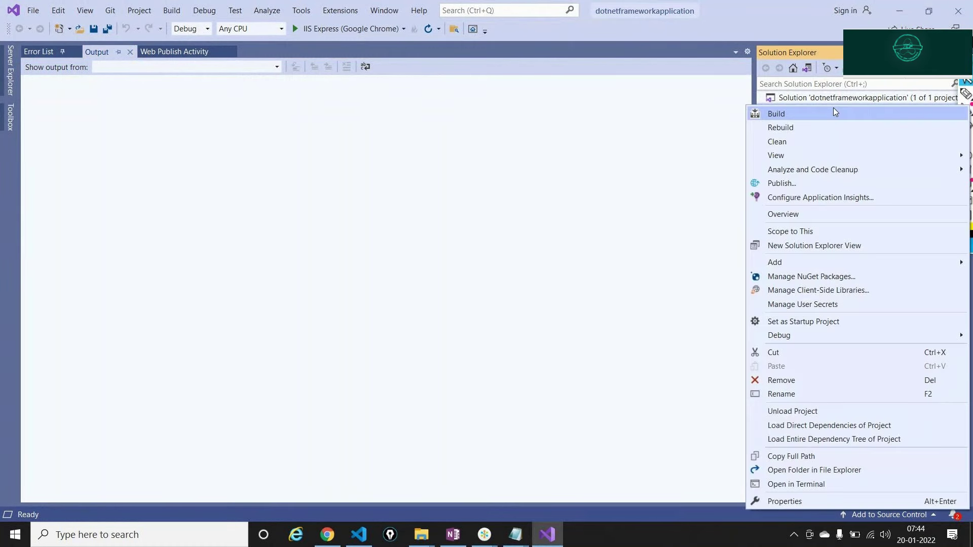
key(Escape)
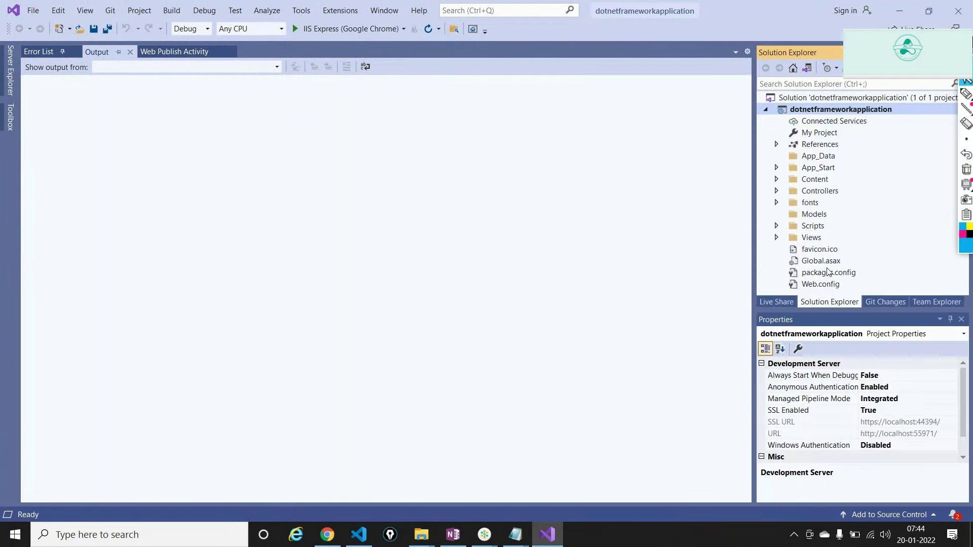
right_click(830, 111)
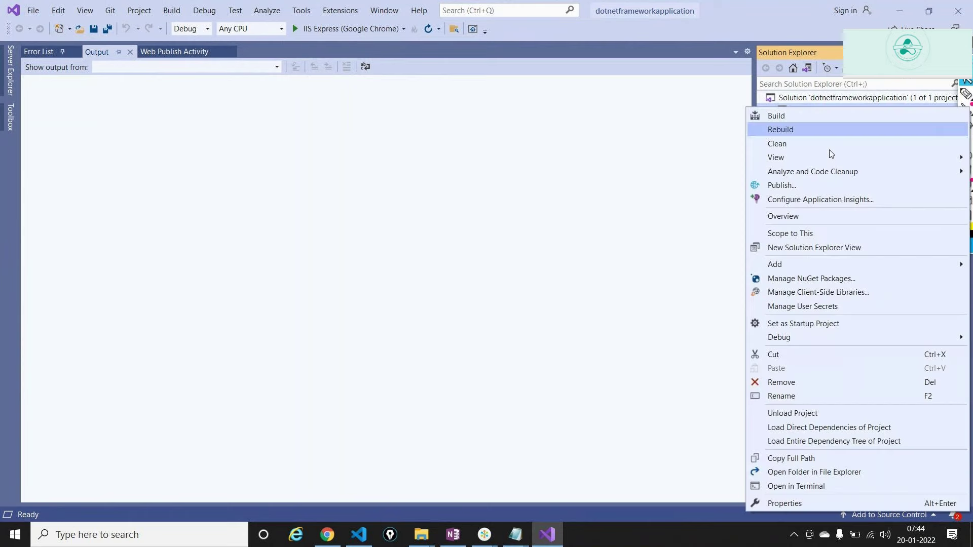
click(806, 473)
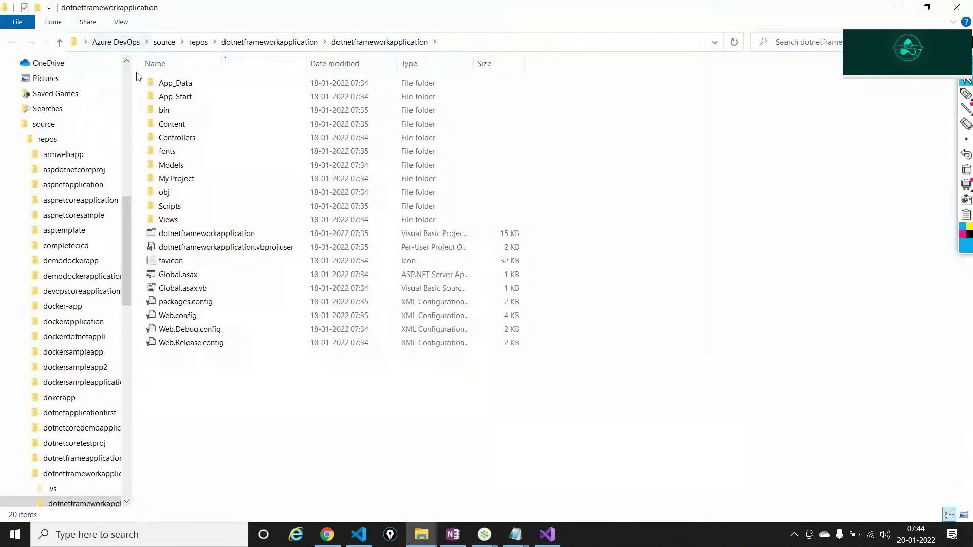
drag(256, 390, 144, 86)
click(286, 404)
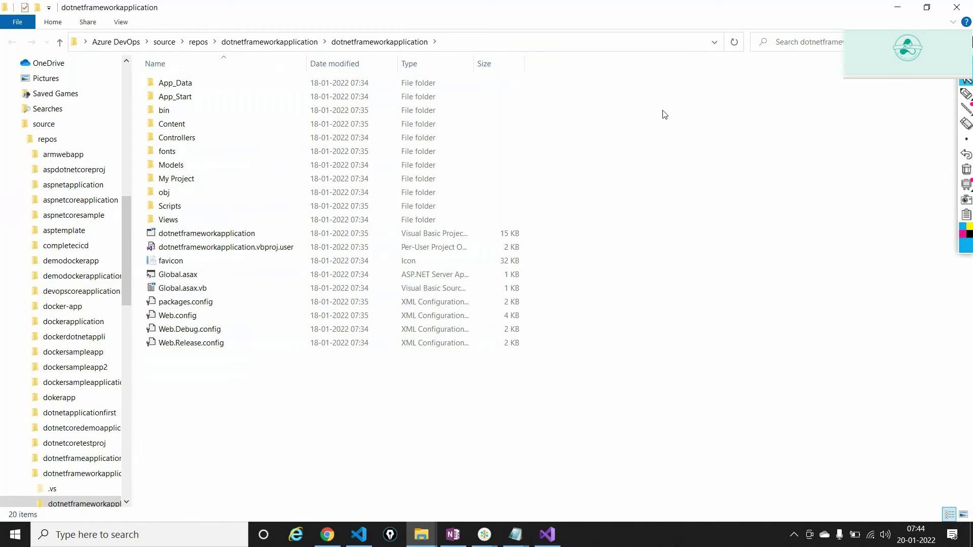
- Return to the Azure DevOps pipeline run and highlight the agent machine name in the Initialize job log
click(893, 6)
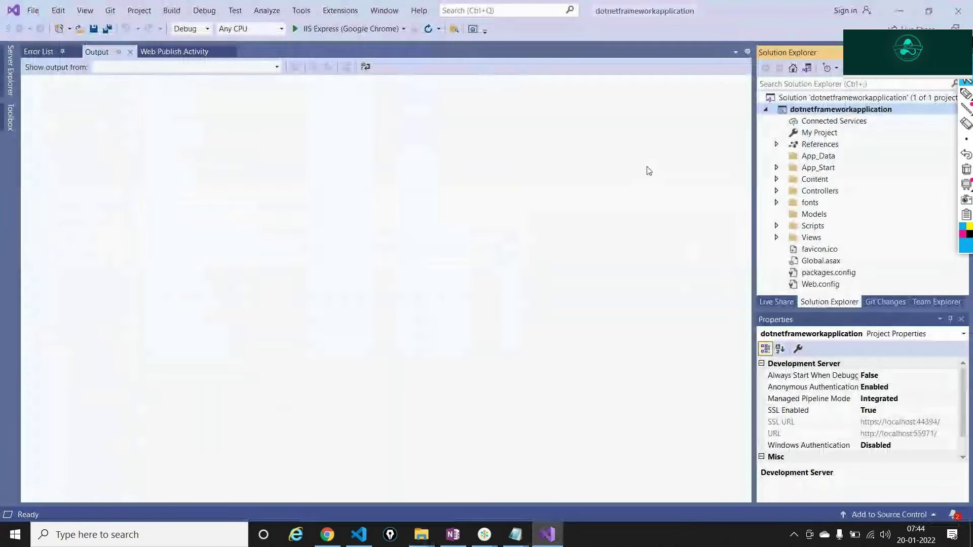
click(911, 5)
drag(546, 202, 601, 208)
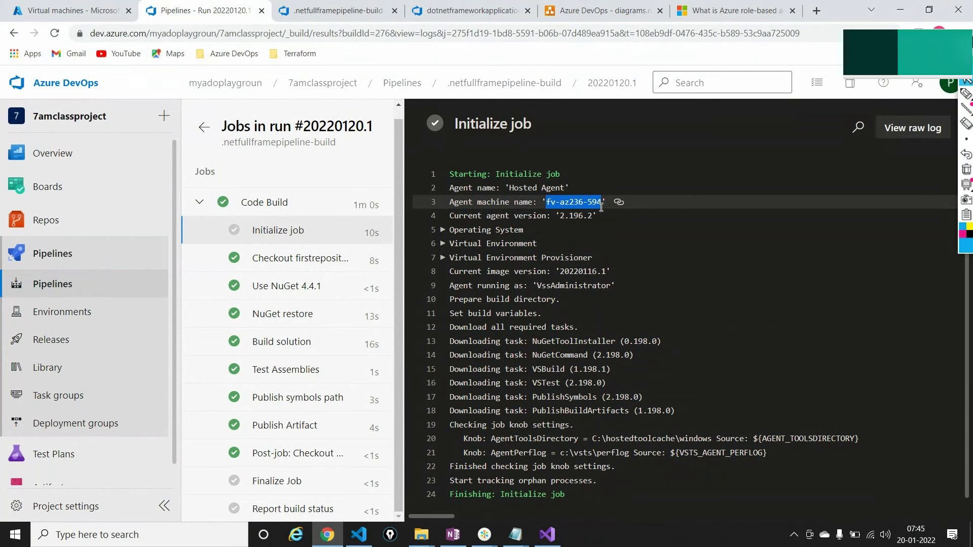
- Open the firstrepository checkout task's log and examine it through to the branch fetch and git checkout entries
click(319, 264)
triple_click(510, 132)
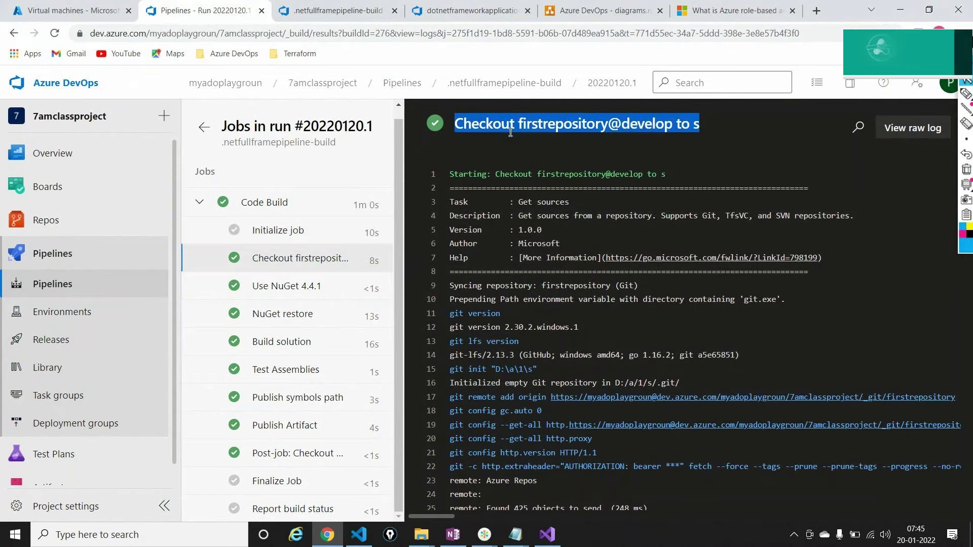
click(510, 132)
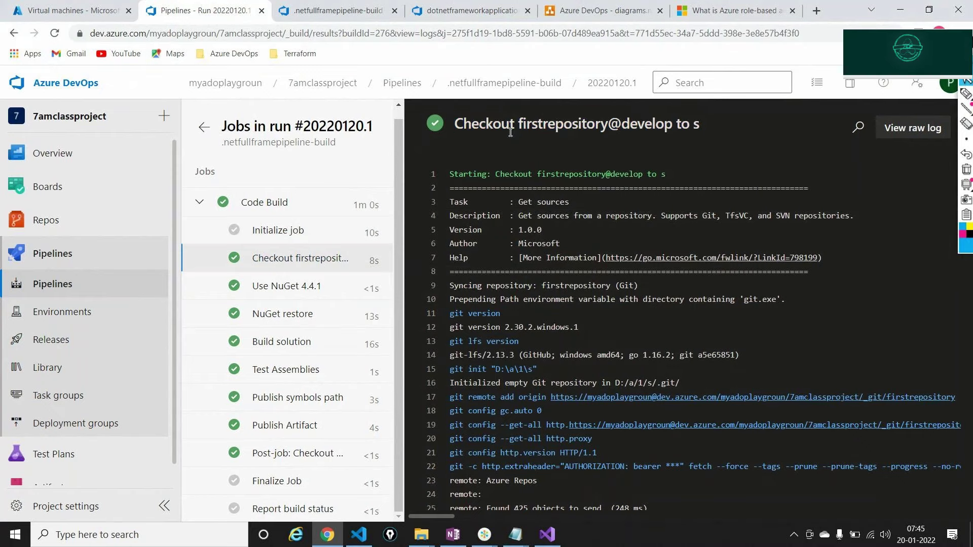
scroll(558, 329, down, 1)
scroll(561, 367, down, 6)
scroll(560, 368, down, 5)
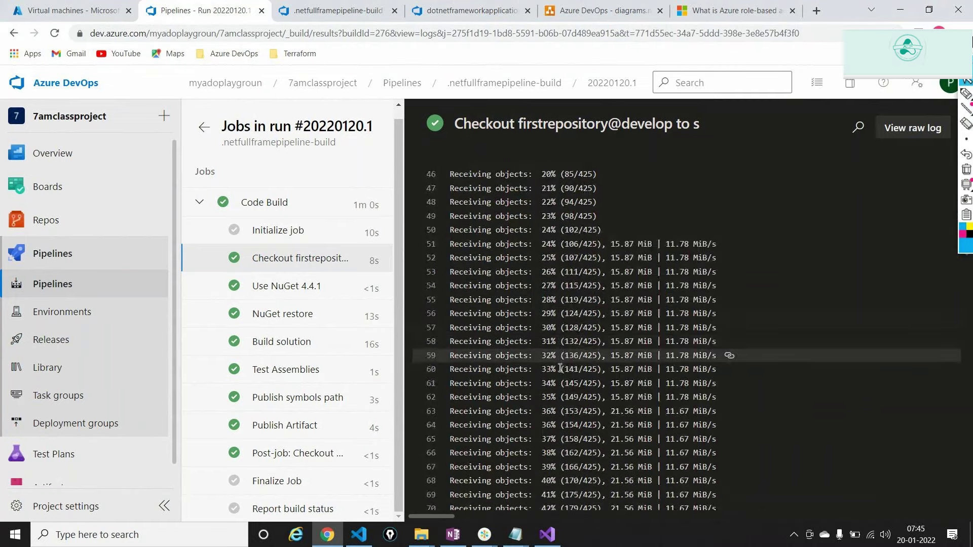
scroll(561, 368, down, 6)
scroll(560, 369, down, 7)
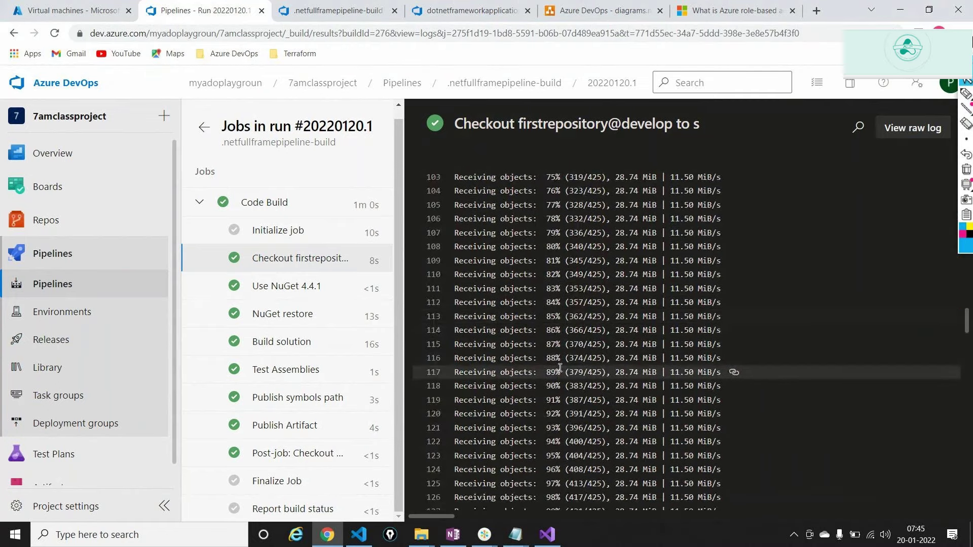
scroll(561, 368, down, 10)
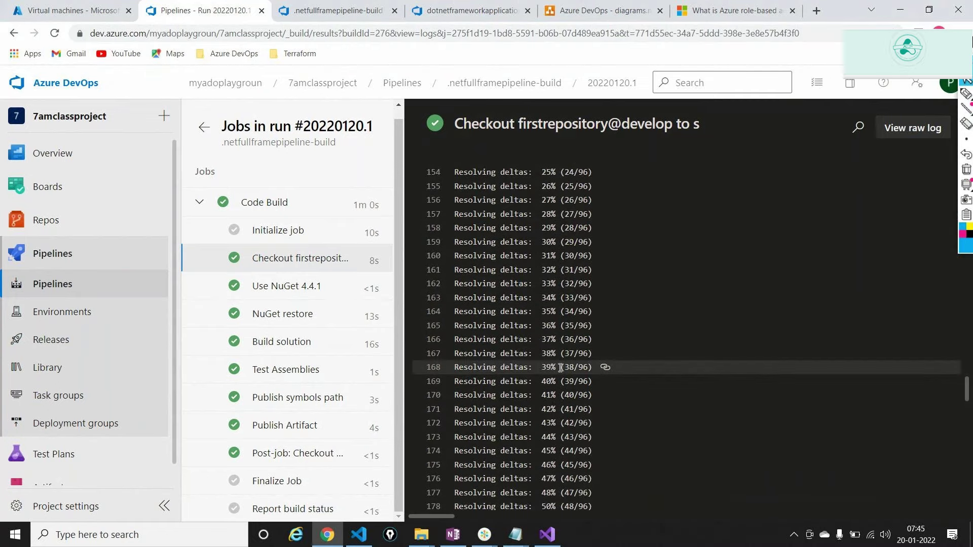
scroll(561, 367, down, 13)
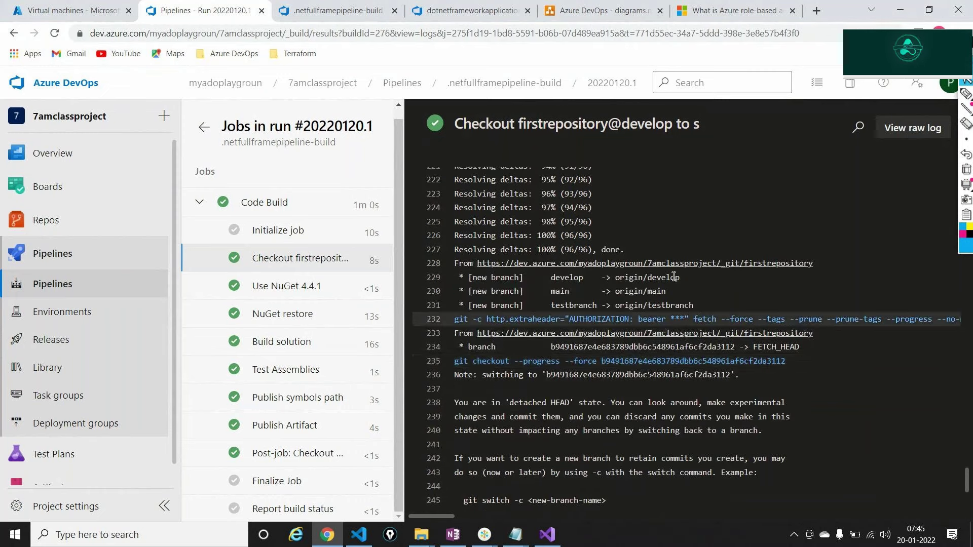
- Circle firstrepository and mark "develop" and "to s" in the checkout heading with the pen, and clear the drawings
click(967, 140)
click(967, 96)
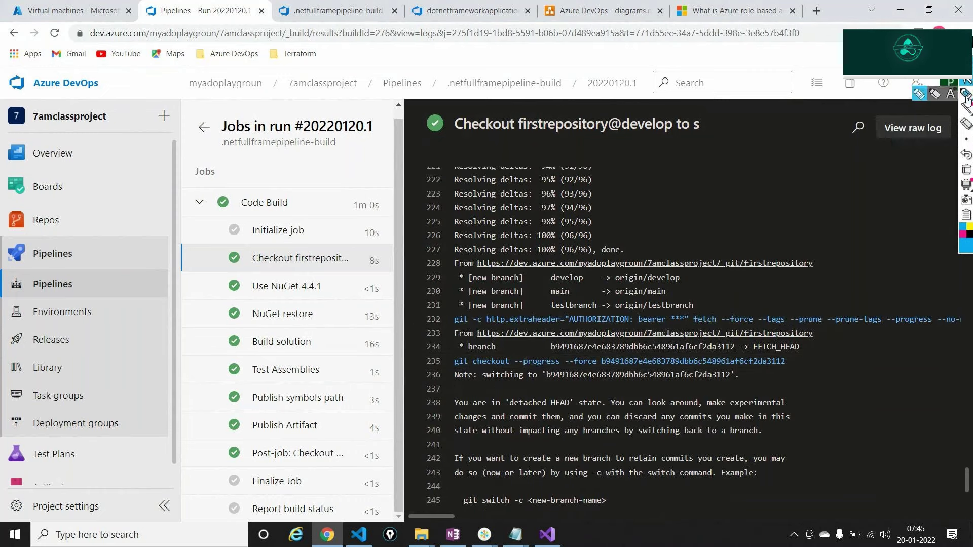
click(966, 96)
mouse_move(520, 134)
mouse_down()
mouse_move(576, 141)
mouse_move(521, 130)
mouse_up()
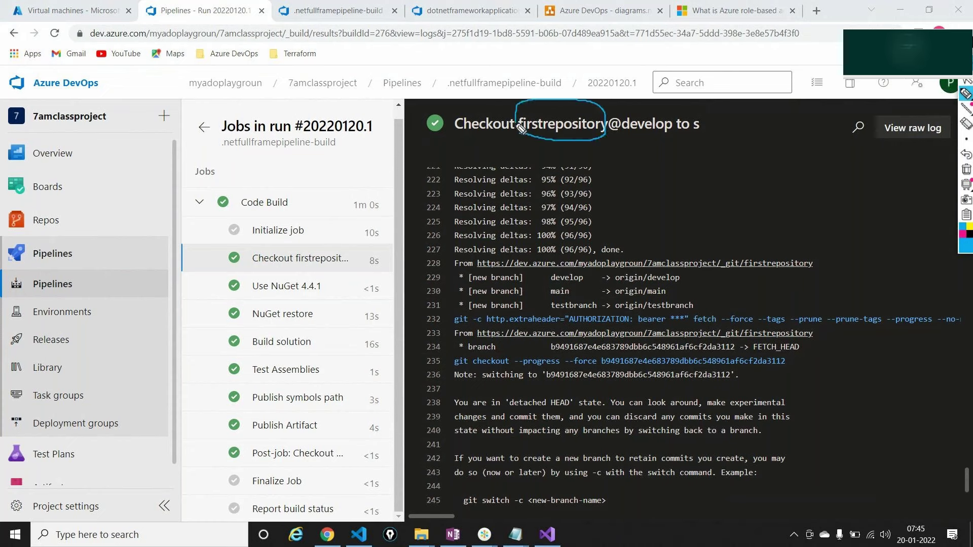
mouse_move(605, 134)
mouse_down()
mouse_move(708, 147)
mouse_move(710, 113)
mouse_move(674, 142)
mouse_up()
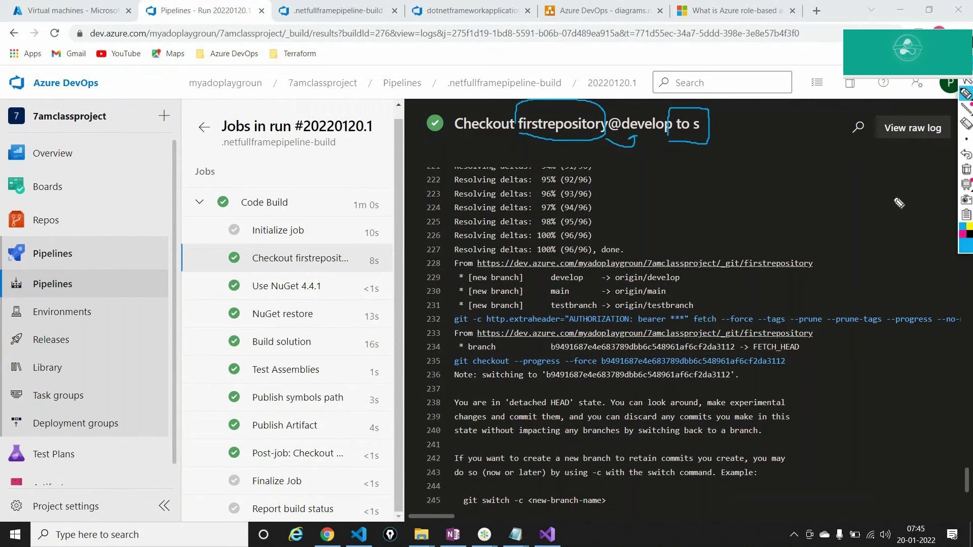
click(966, 168)
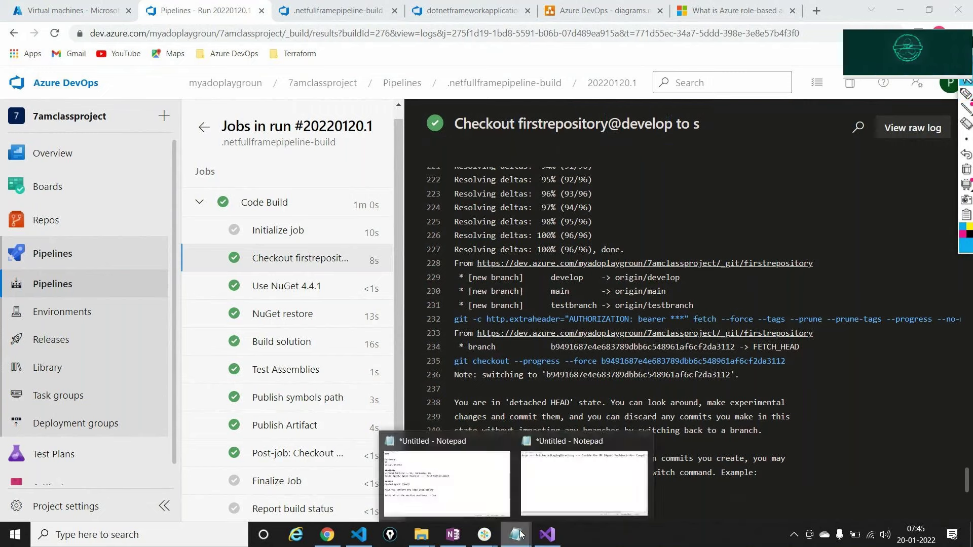
- Switch to the Notepad note about ArtifactsStagingDirectory and add a second line reading "SourceDirectory -- S -- Code gets downloaded"
click(484, 507)
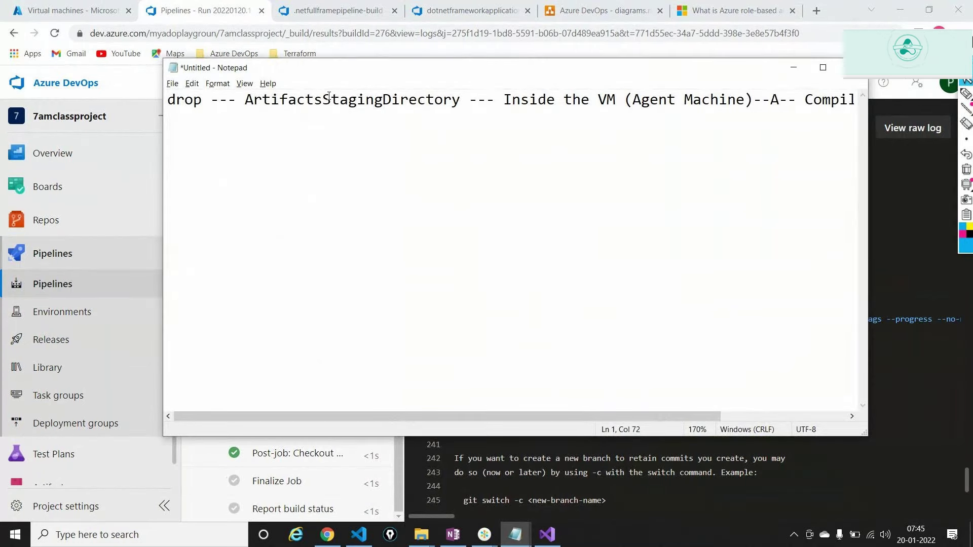
double_click(327, 99)
click(326, 99)
scroll(719, 114, right, 3)
click(844, 115)
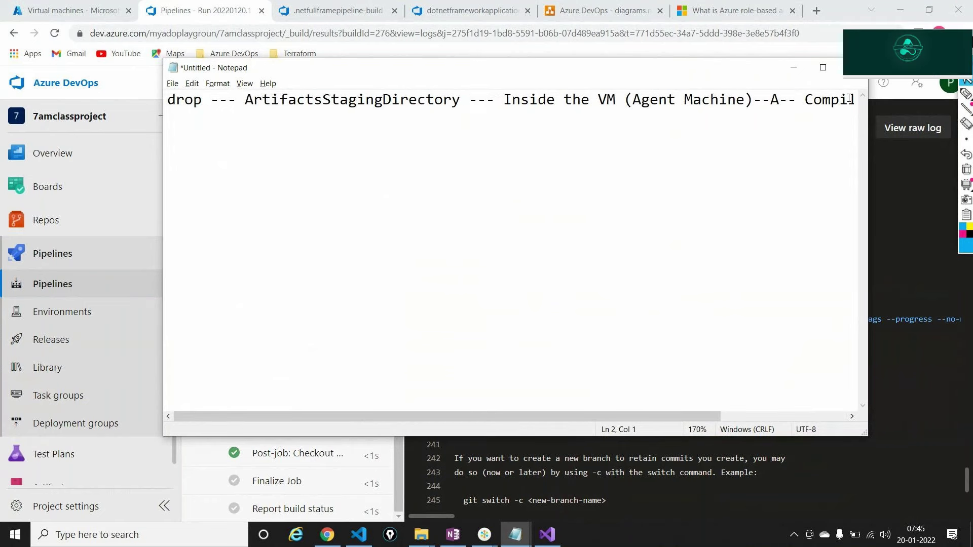
text(SourceDir)
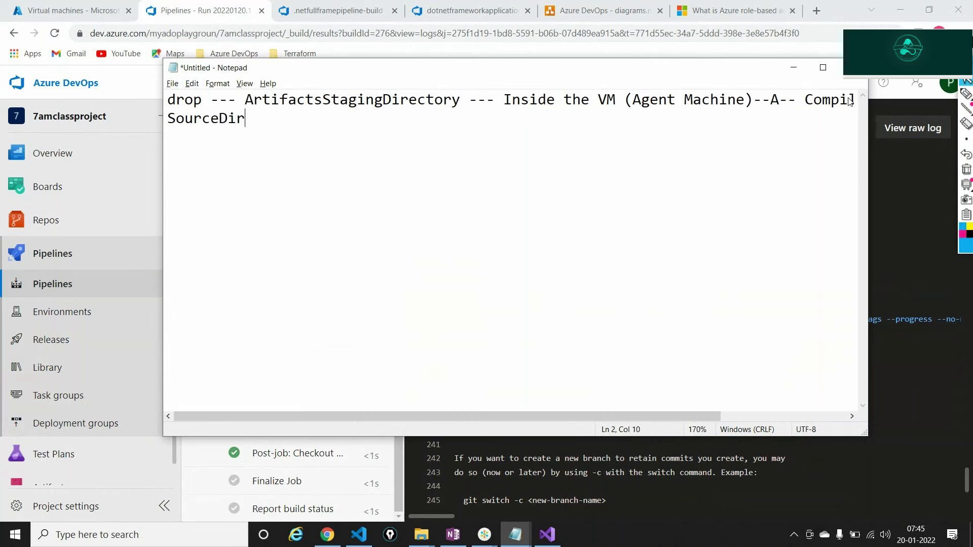
text(ectory )
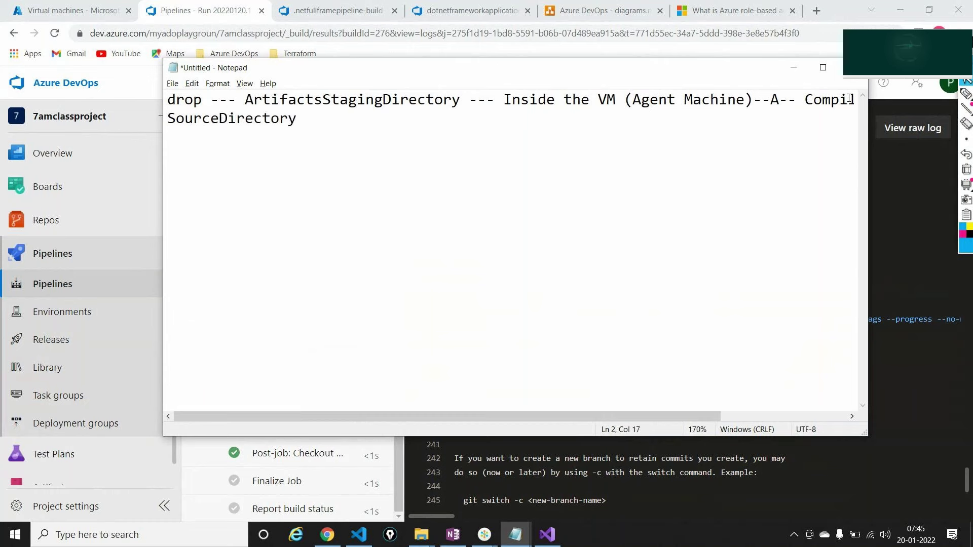
text(--  S)
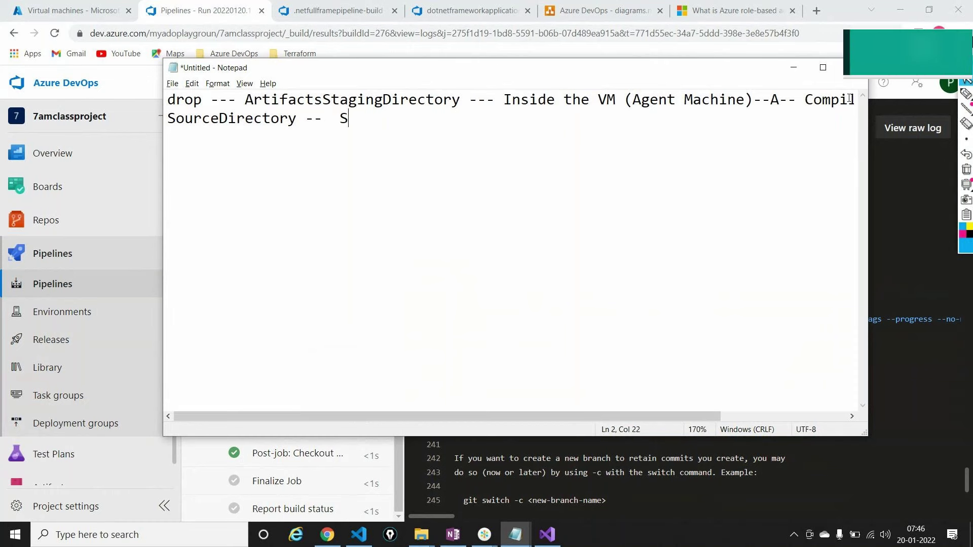
text( --  )
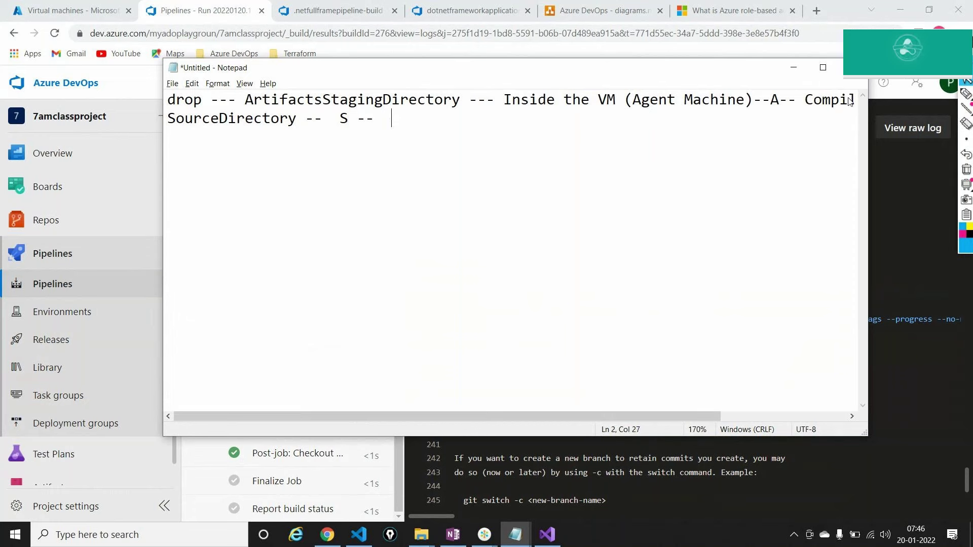
text( Code)
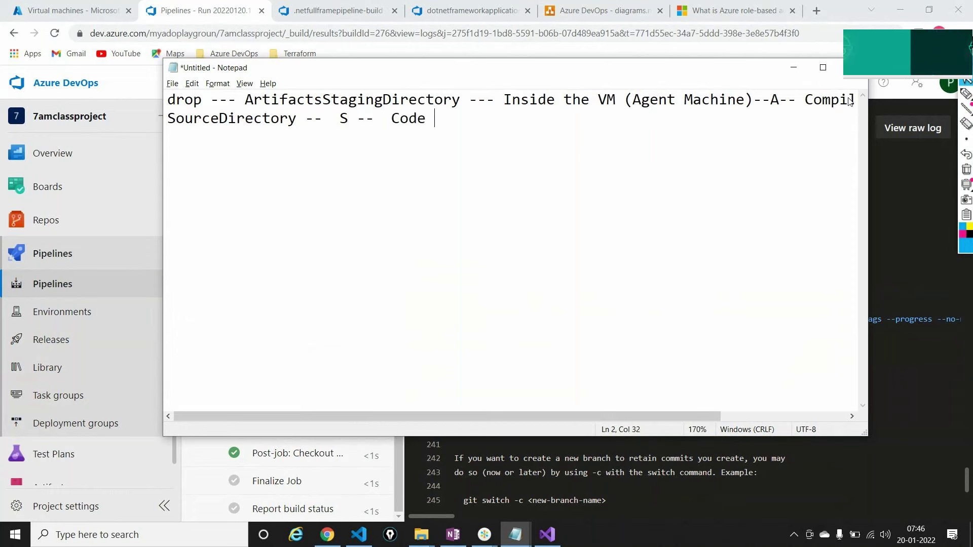
text( gets )
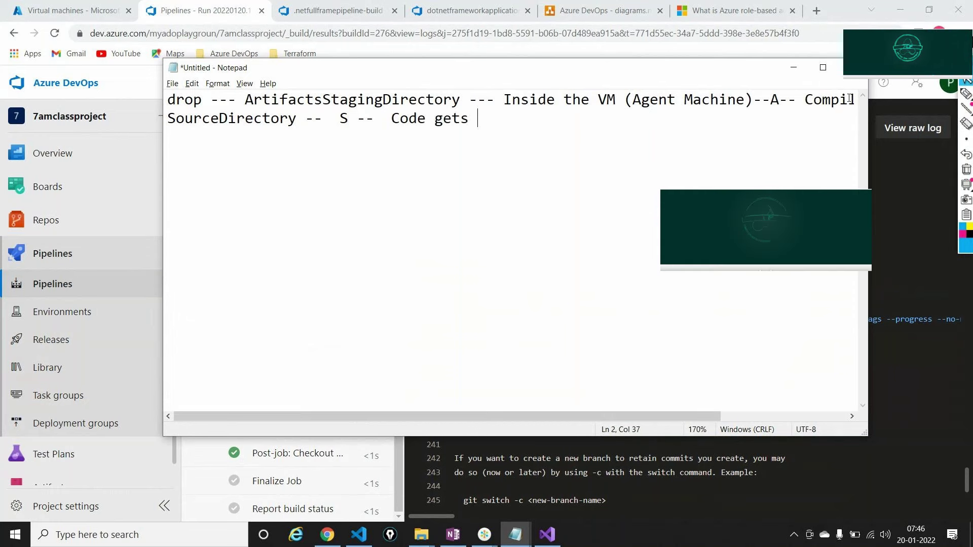
text(dowbl)
key(BackSpace)
key(BackSpace)
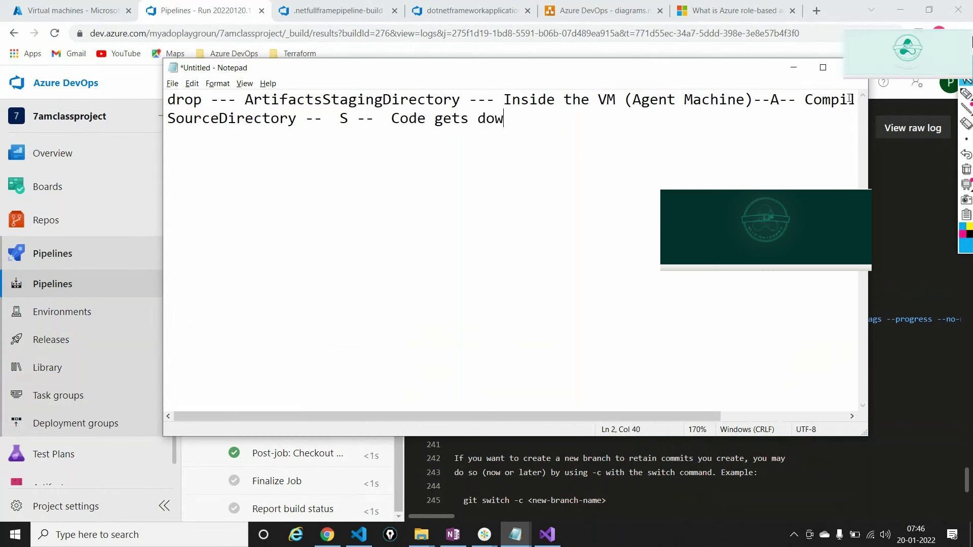
text(nloaded)
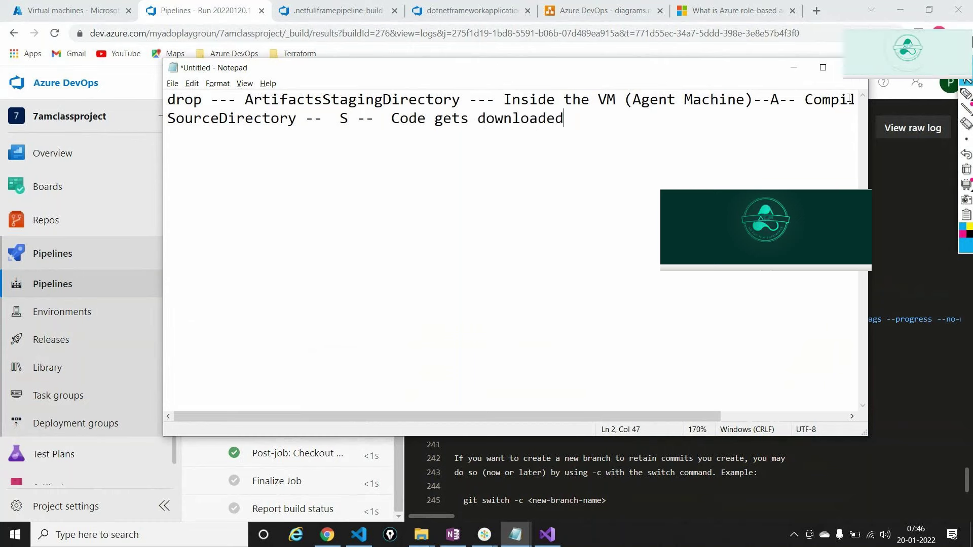
- Back in Azure DevOps, underline "firstrepository@develop", circle "s" and tick the checkout task with the pen, and clear the marks
key(alt+Tab)
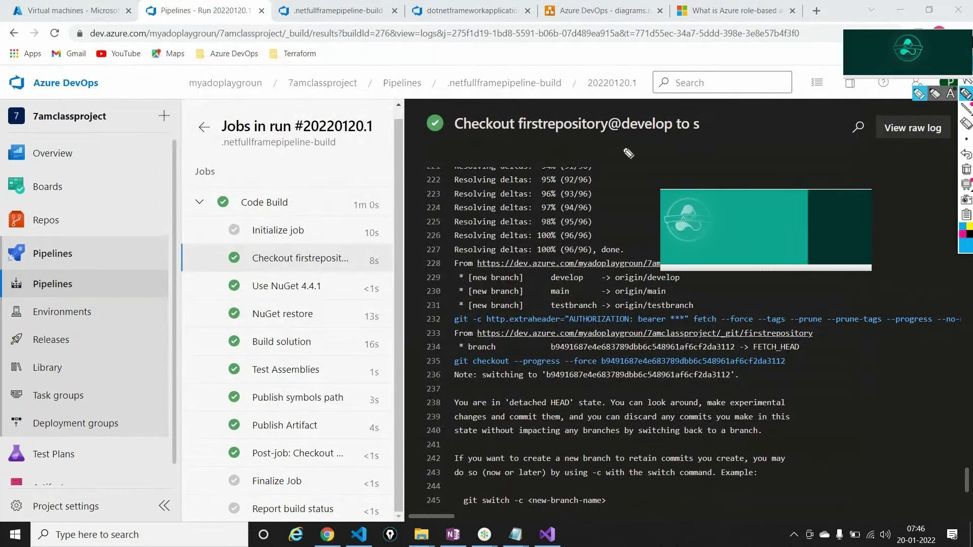
drag(521, 138, 661, 133)
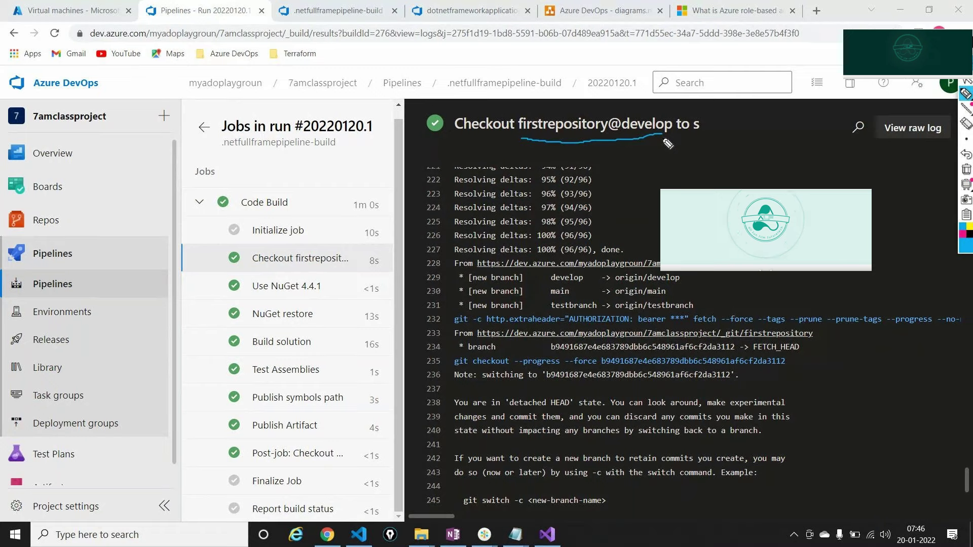
drag(702, 122, 701, 119)
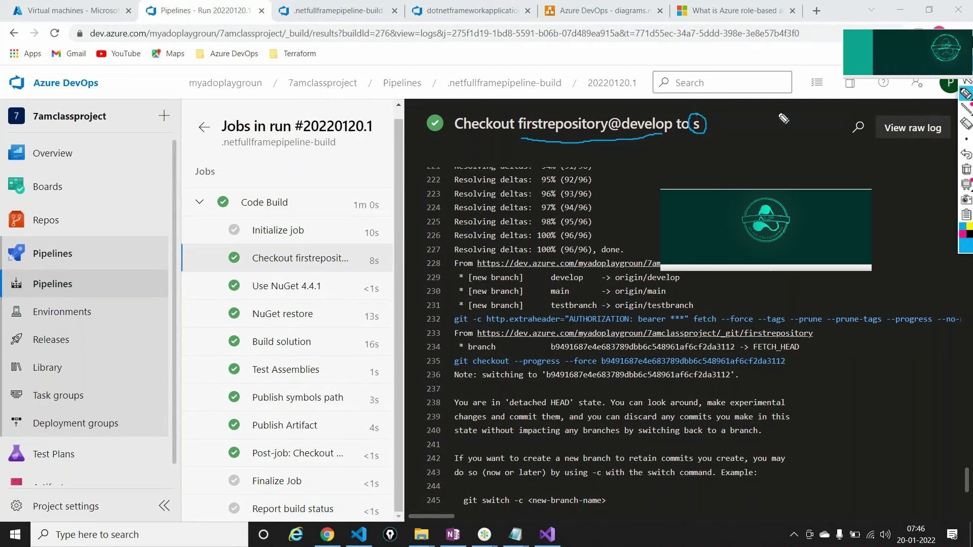
drag(210, 249, 223, 249)
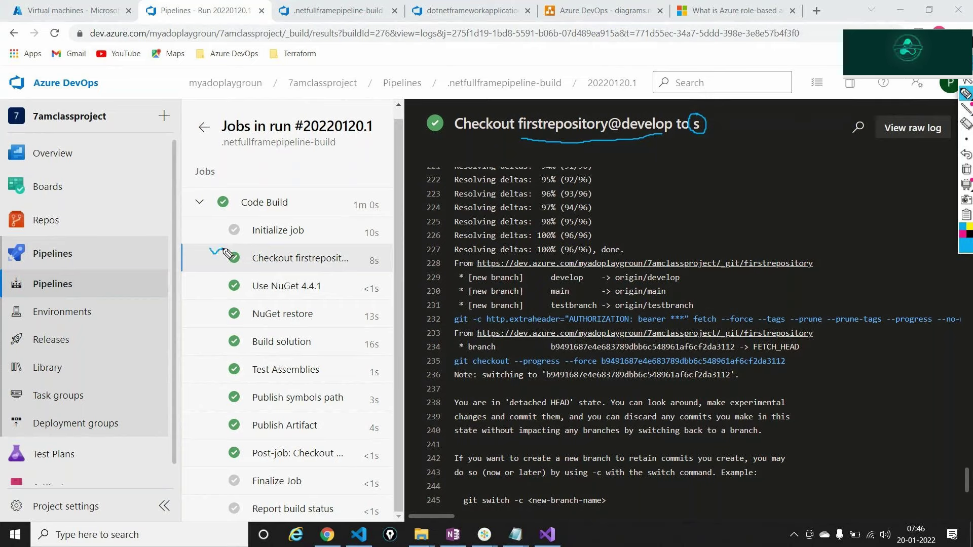
click(967, 169)
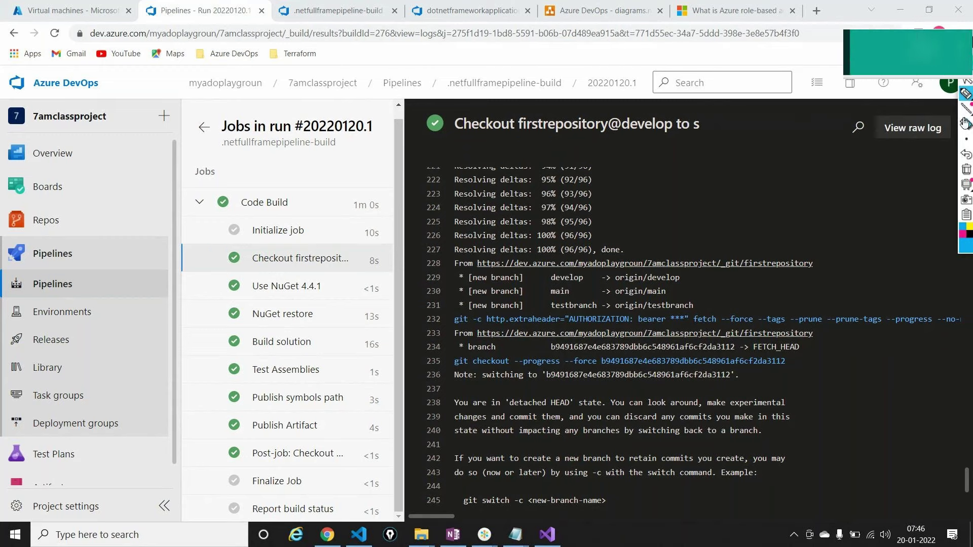
click(965, 123)
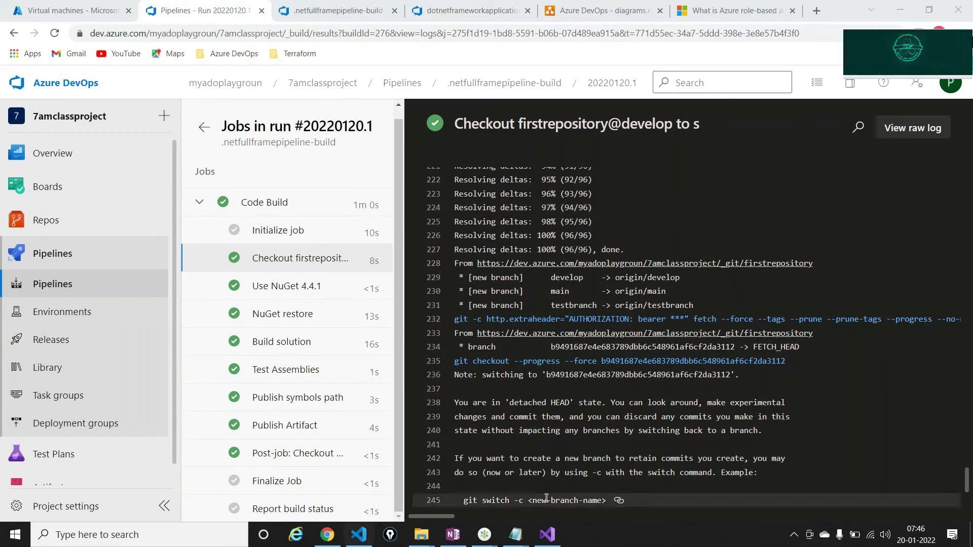
- Switch to Visual Studio and examine the dotnetframeworkapplication project's References, collapsing the list again
click(548, 535)
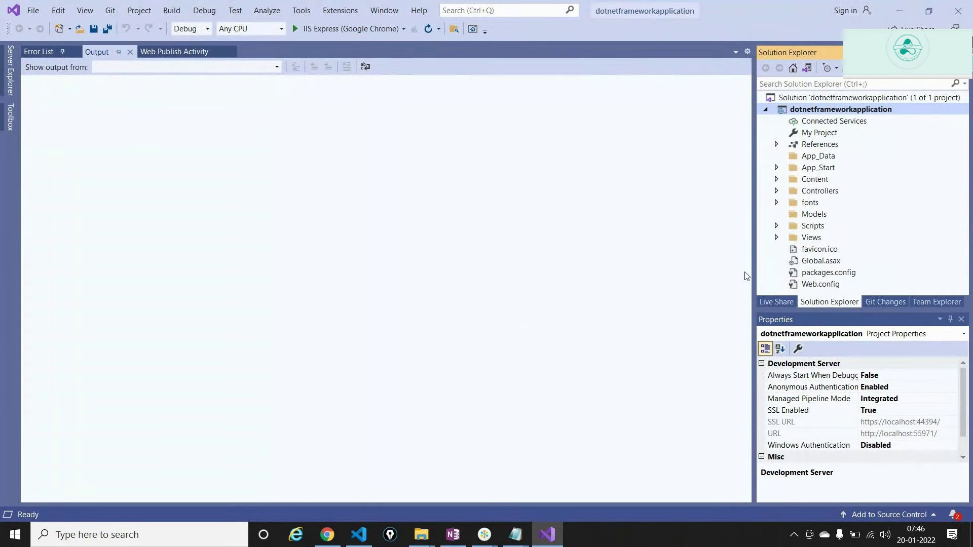
click(777, 145)
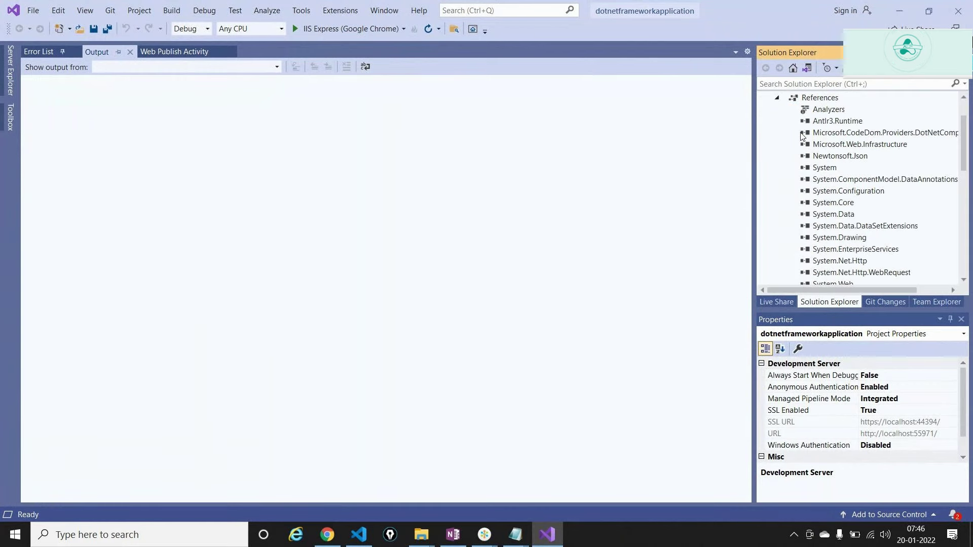
scroll(829, 188, up, 2)
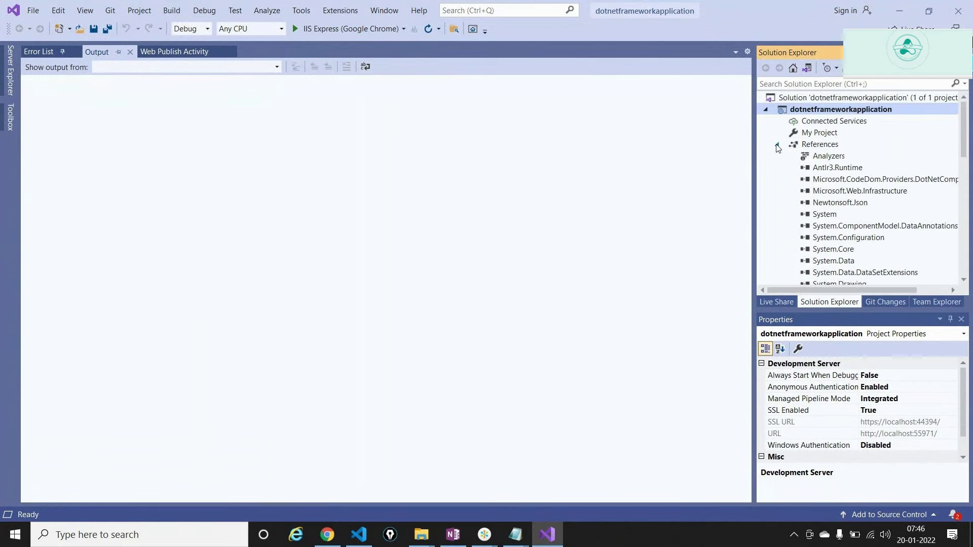
click(777, 145)
- Handwrite "NuGet" with the pen over the empty output area, clear the drawing, and return to Azure DevOps
click(966, 94)
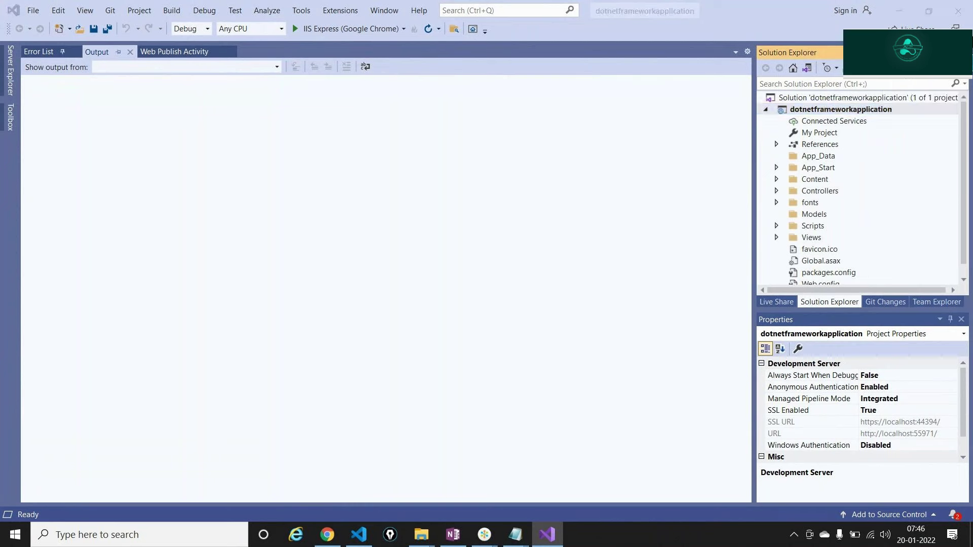
mouse_move(428, 193)
mouse_down()
mouse_move(439, 219)
mouse_move(446, 198)
mouse_move(517, 171)
mouse_up()
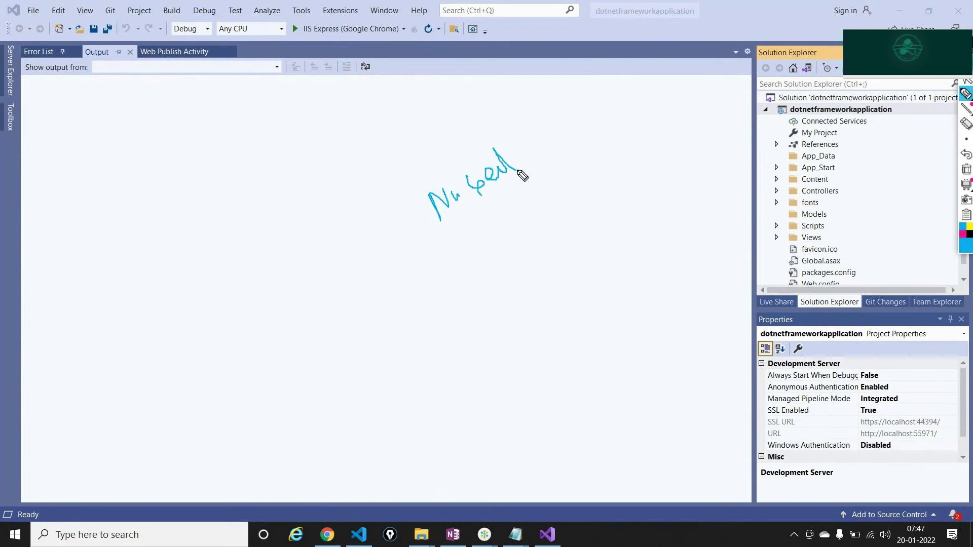
click(966, 169)
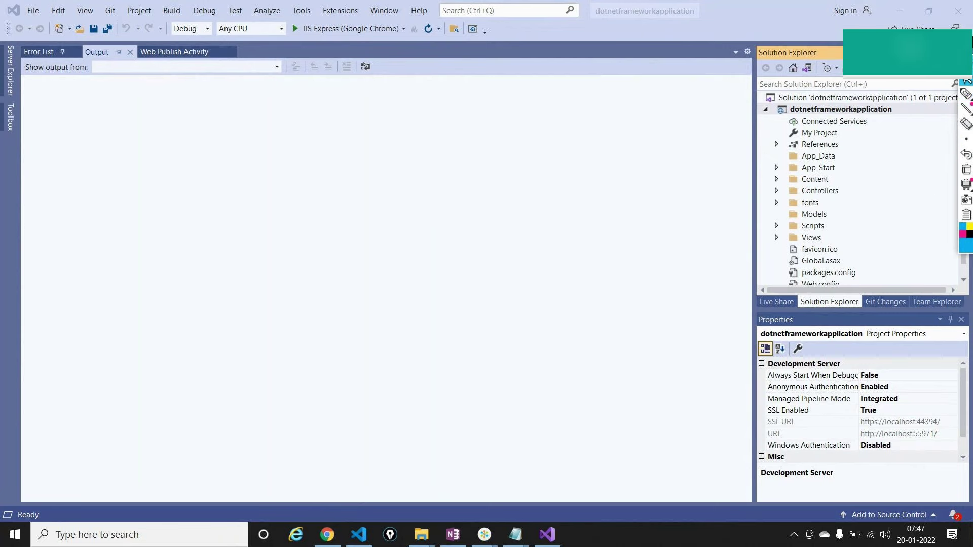
click(967, 81)
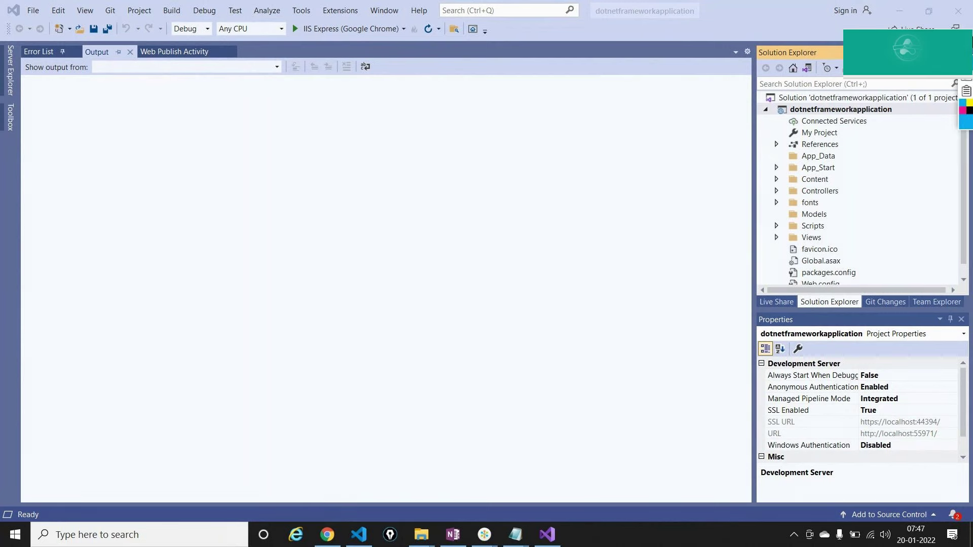
click(906, 14)
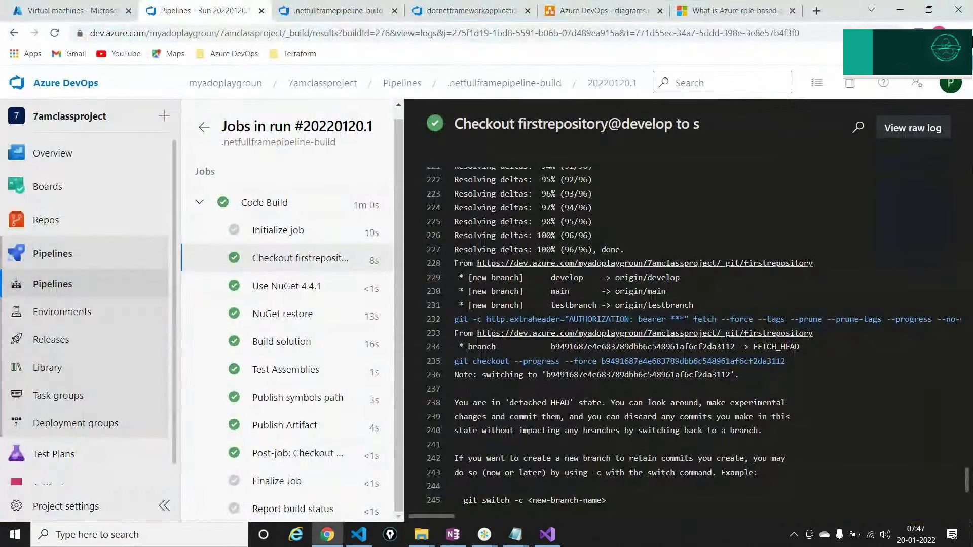
- Open the Use NuGet 4.4.1 task's log, mark the nuget.exe download link with the pen, and clear the mark
click(271, 286)
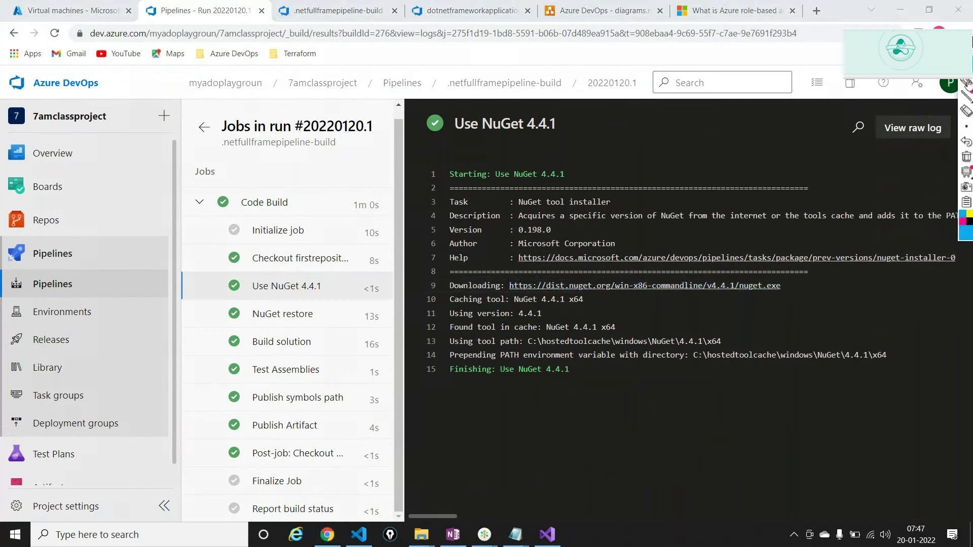
click(966, 97)
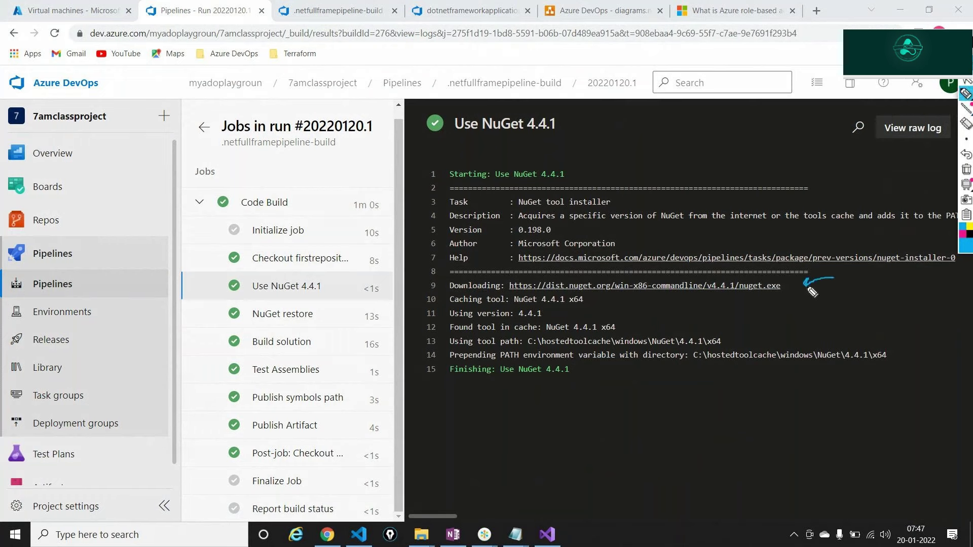
click(966, 169)
- Leave pen mode and download nuget.exe through the v4.4.1 link in the log
click(919, 93)
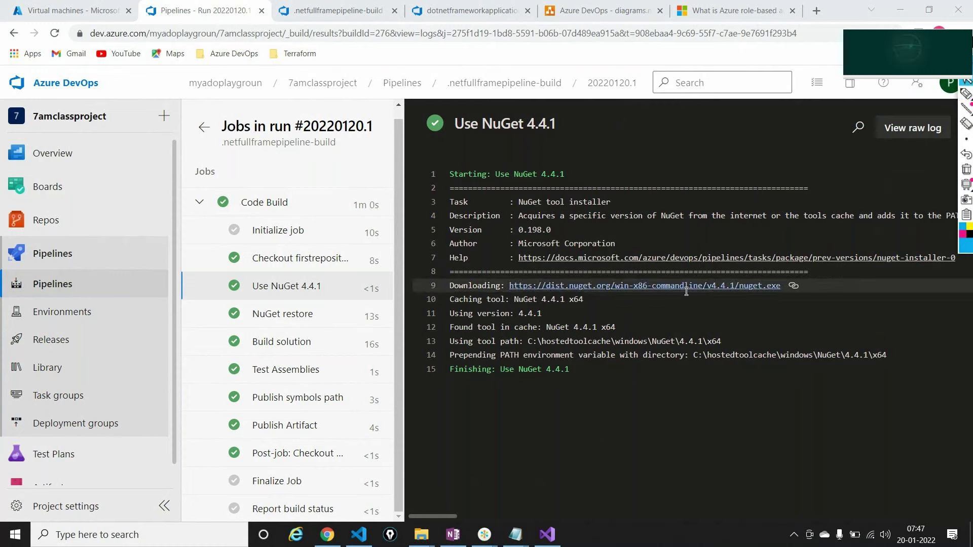
click(685, 291)
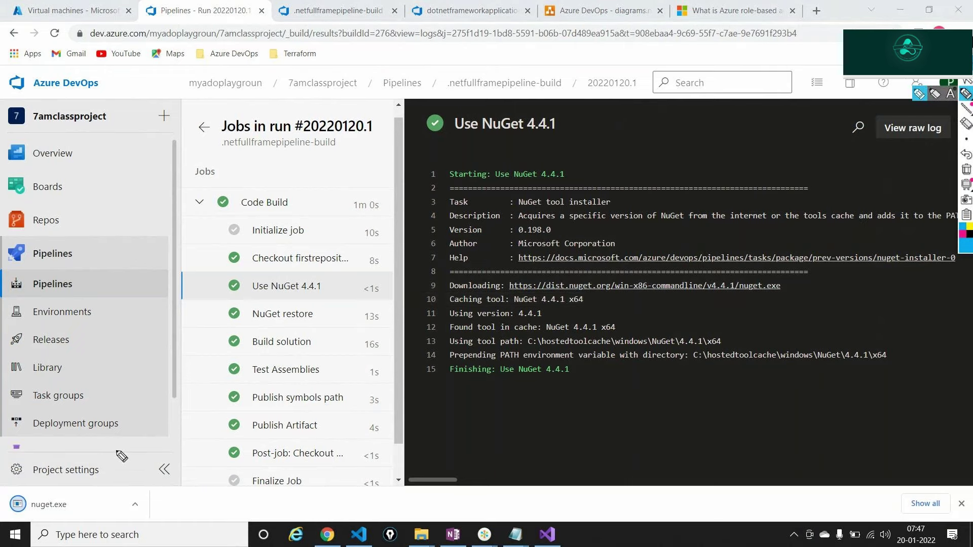
- Mark the downloaded nuget.exe, its link, the tool path and the PATH entry with the pen, clear the marks, and dismiss the downloads bar
mouse_move(111, 447)
mouse_down()
mouse_move(78, 496)
mouse_move(21, 490)
mouse_move(15, 518)
mouse_move(61, 497)
mouse_up()
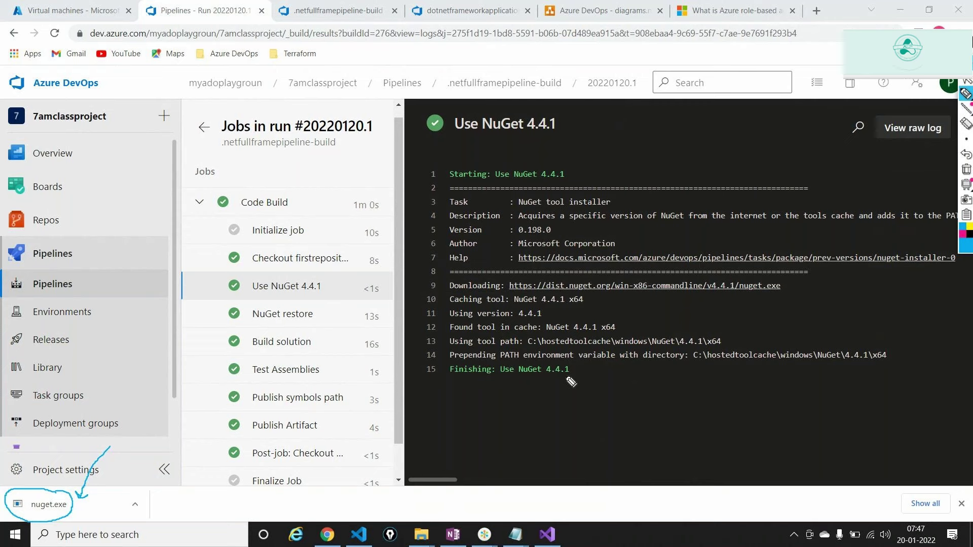
mouse_move(826, 275)
mouse_down()
mouse_move(791, 286)
mouse_move(799, 290)
mouse_up()
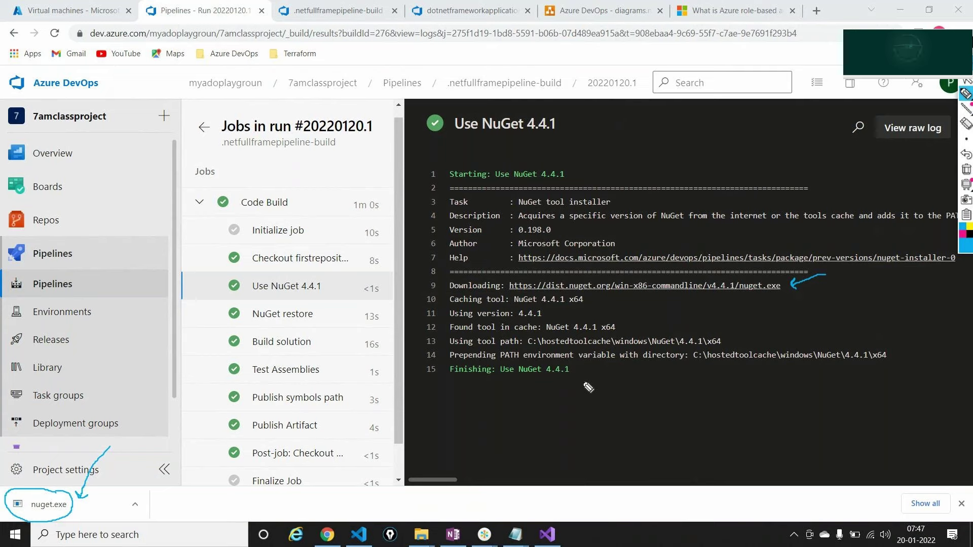
mouse_move(529, 347)
mouse_down()
mouse_move(727, 341)
mouse_move(664, 322)
mouse_move(586, 323)
mouse_move(533, 332)
mouse_move(523, 350)
mouse_up()
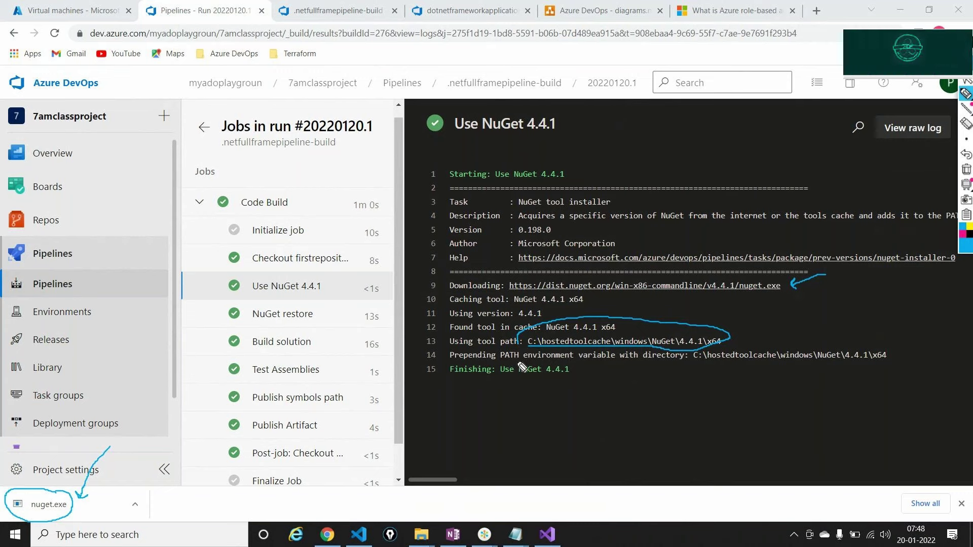
drag(505, 362, 553, 363)
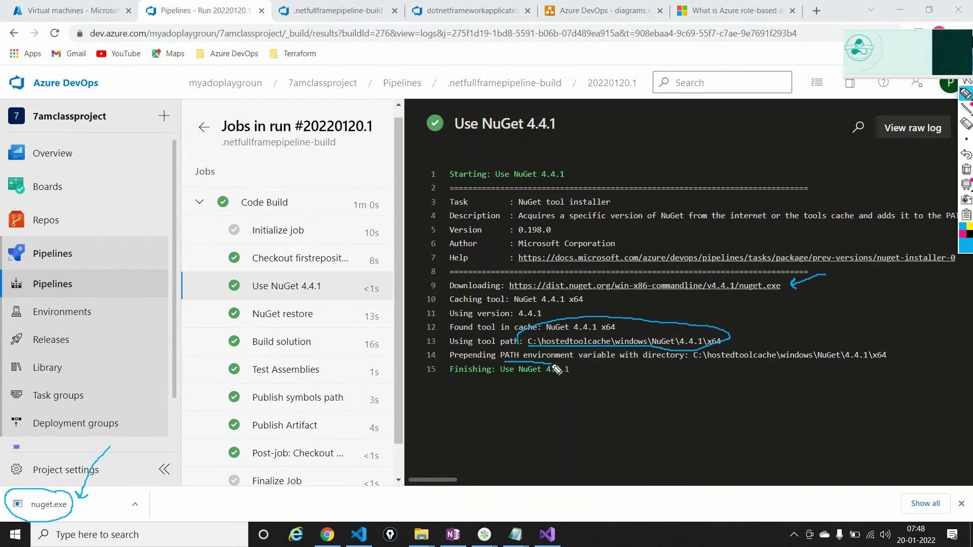
click(966, 171)
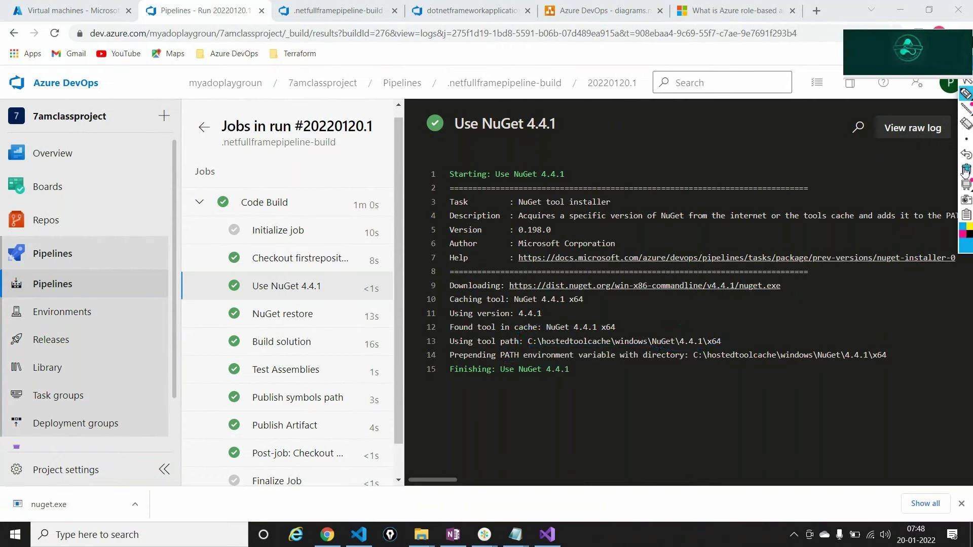
click(961, 504)
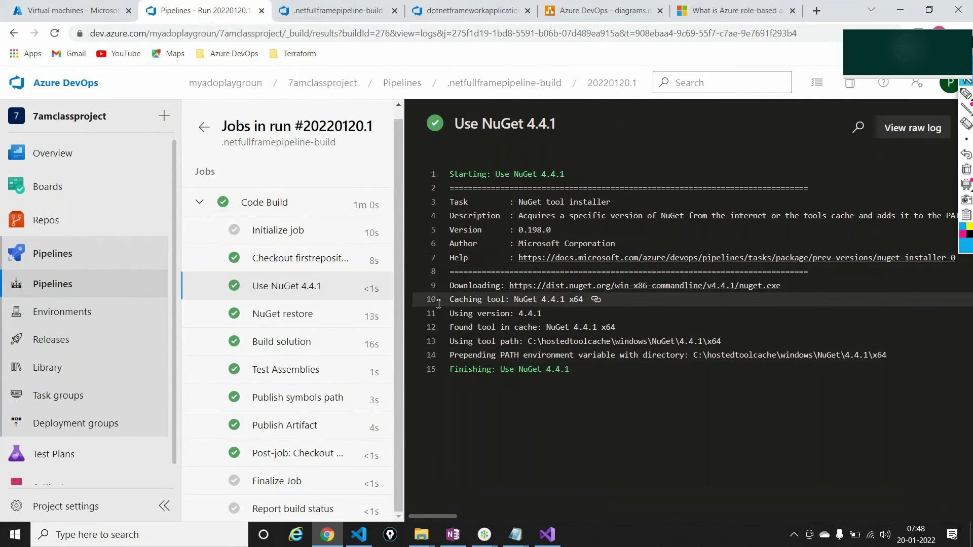
- Open the NuGet restore task's log and examine it through to the "Finishing: NuGet restore" line, highlighting that line
click(293, 316)
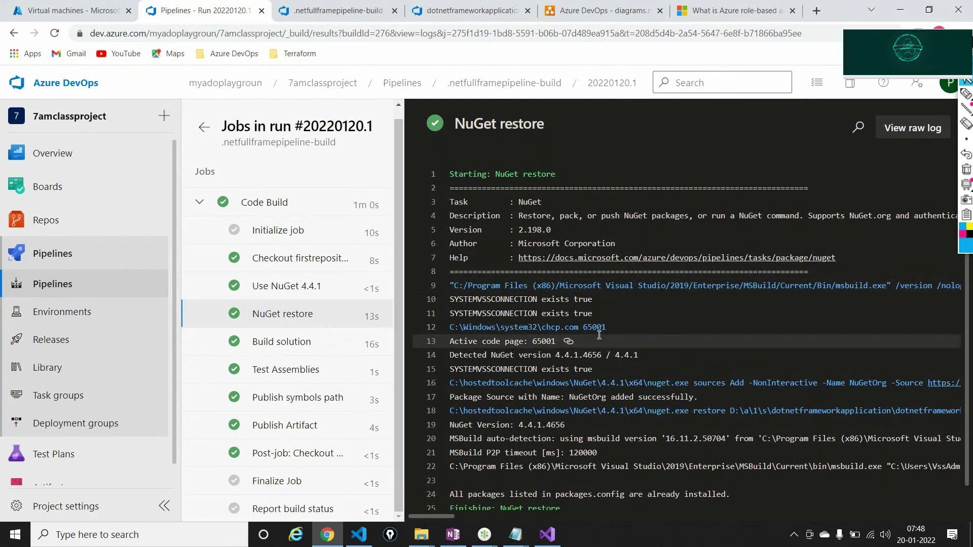
scroll(599, 335, down, 1)
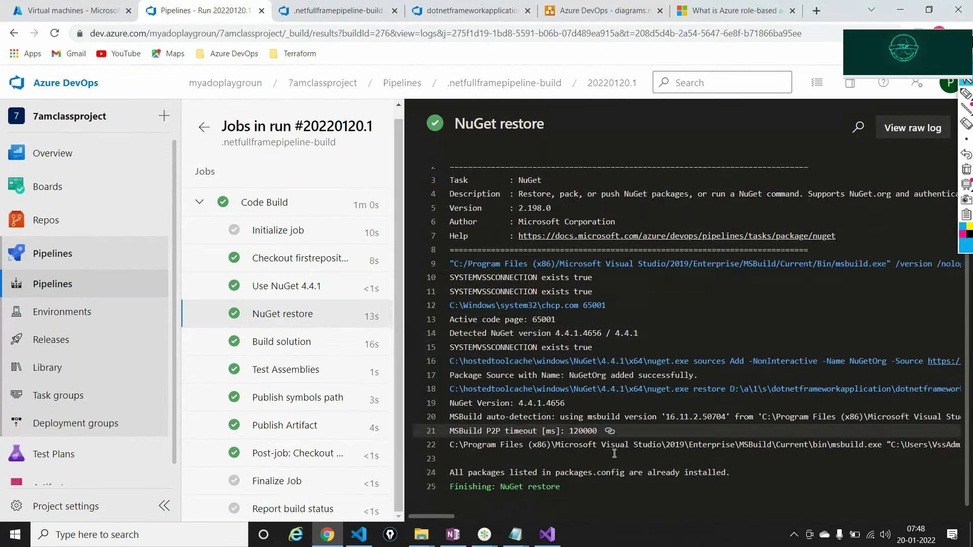
drag(559, 493, 457, 492)
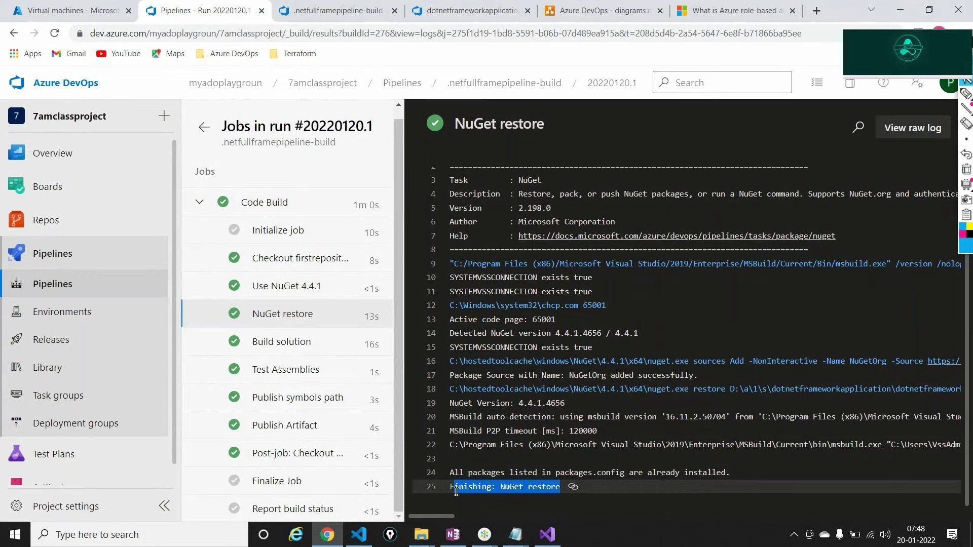
- View the Build solution, Test Assemblies and Publish symbols path logs, returning to Test Assemblies to examine its closing lines
click(263, 349)
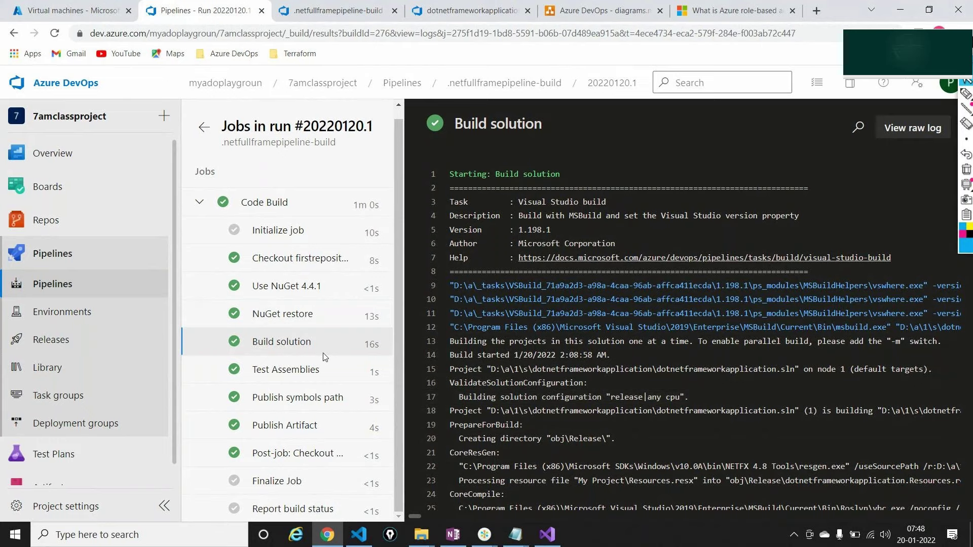
click(295, 372)
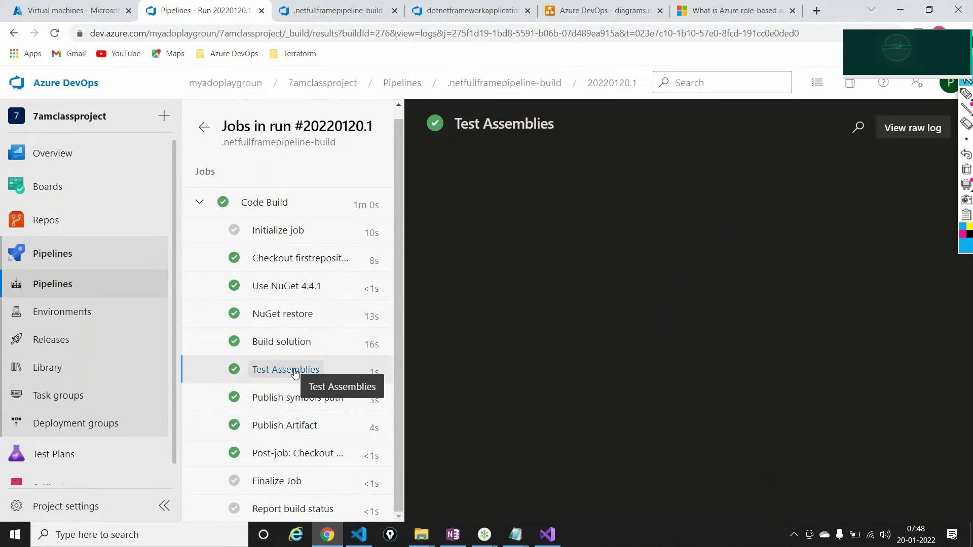
click(274, 404)
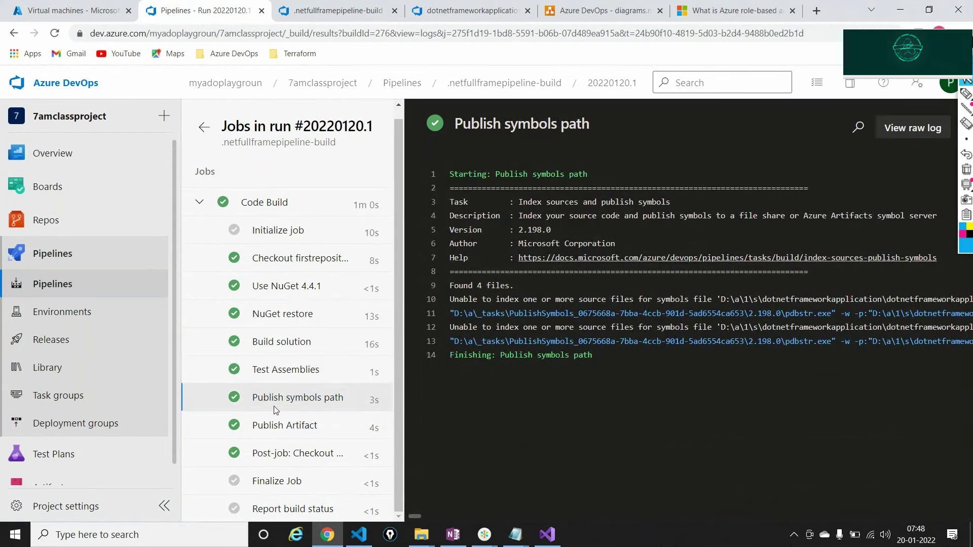
click(276, 378)
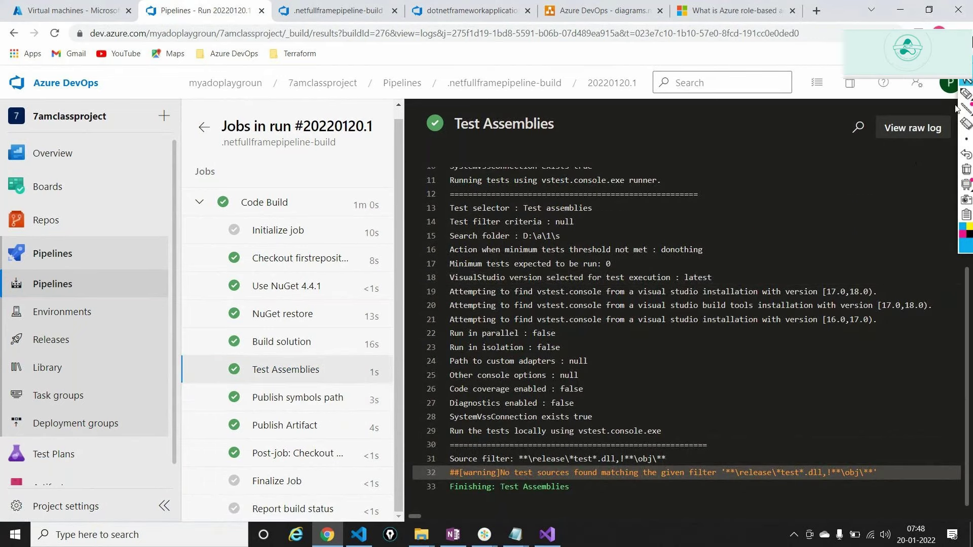
- Draw an arrow from Test Assemblies to Build solution, circle the source filter warning and the Test Assemblies and Publish symbols path tasks, and clear the drawings
click(967, 94)
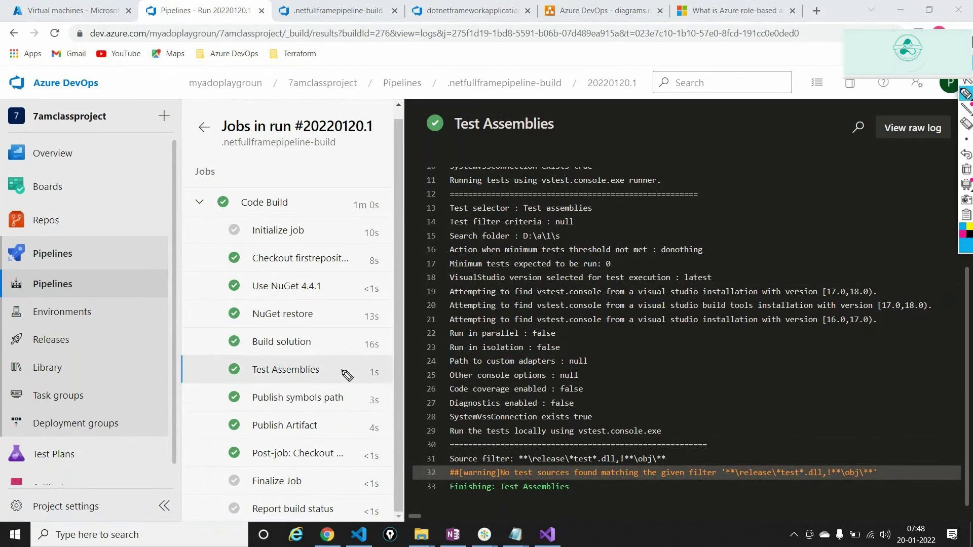
mouse_move(340, 370)
mouse_down()
mouse_move(351, 357)
mouse_move(330, 338)
mouse_up()
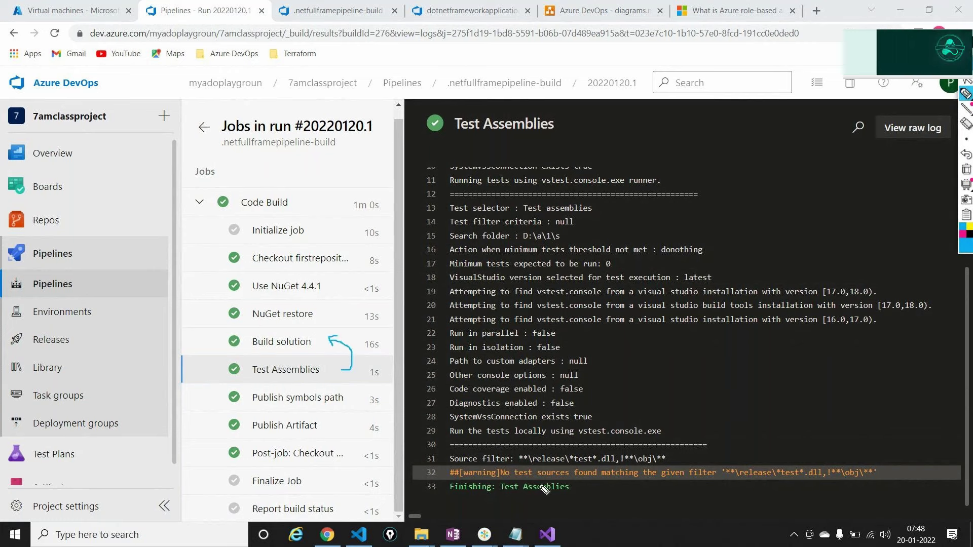
mouse_move(514, 479)
mouse_down()
mouse_move(882, 479)
mouse_move(641, 440)
mouse_move(482, 443)
mouse_move(445, 462)
mouse_move(495, 488)
mouse_up()
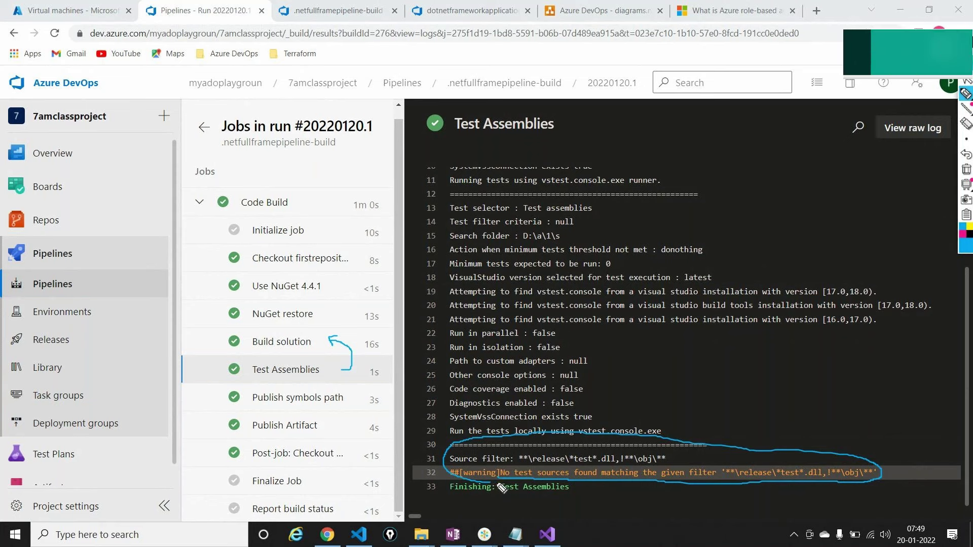
mouse_move(266, 357)
mouse_down()
mouse_move(248, 366)
mouse_move(251, 379)
mouse_move(335, 375)
mouse_up()
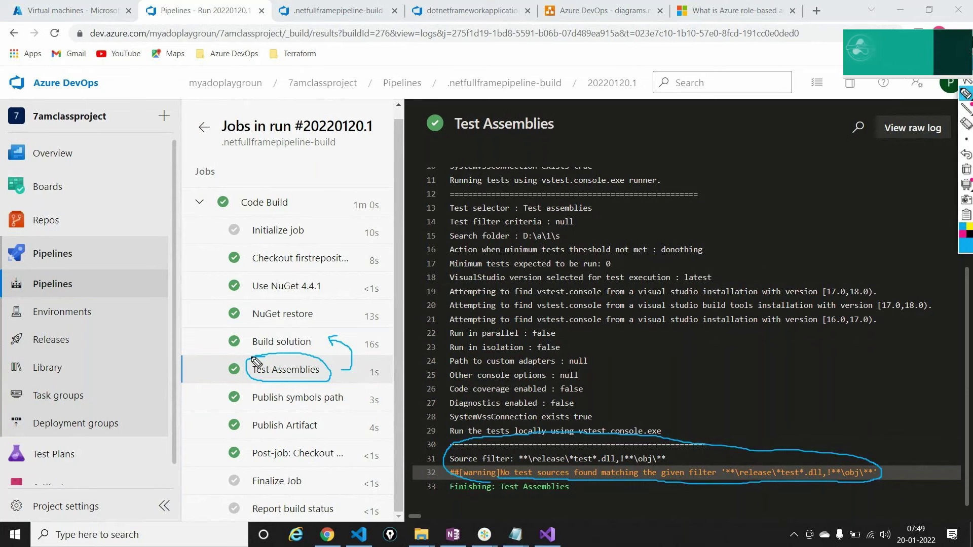
mouse_move(256, 388)
mouse_down()
mouse_move(363, 411)
mouse_move(355, 393)
mouse_up()
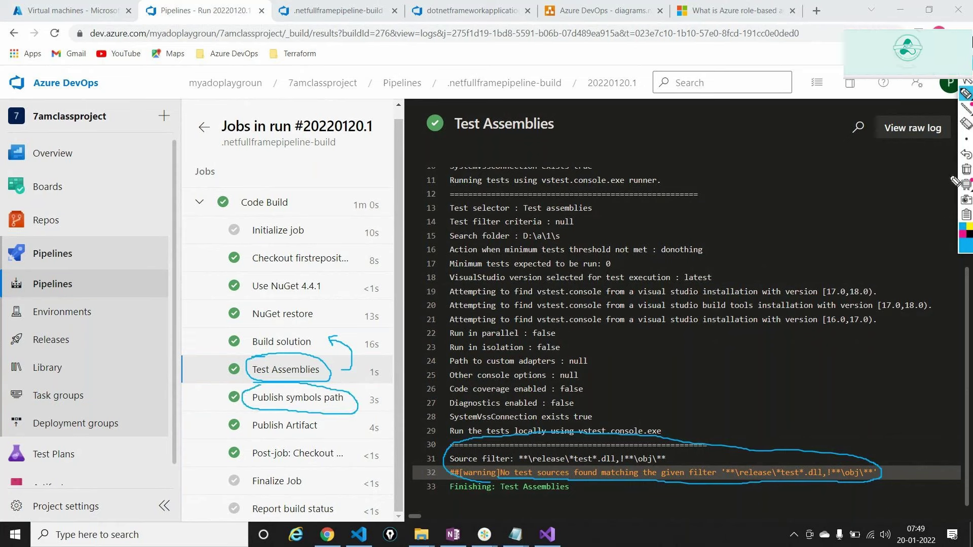
click(966, 170)
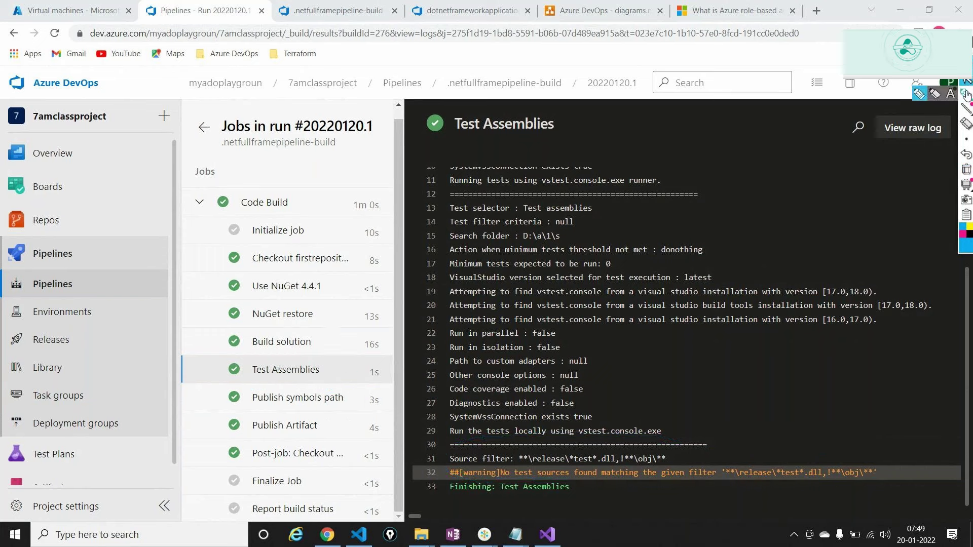
- Circle and tick Build solution and Publish Artifact with the pen, connect them with an arrow, and clear the drawings
click(966, 94)
mouse_move(314, 342)
mouse_down()
mouse_move(328, 335)
mouse_move(256, 335)
mouse_move(306, 360)
mouse_move(320, 351)
mouse_move(287, 330)
mouse_move(213, 400)
mouse_move(214, 413)
mouse_move(226, 408)
mouse_move(307, 437)
mouse_move(328, 432)
mouse_move(327, 420)
mouse_move(260, 419)
mouse_up()
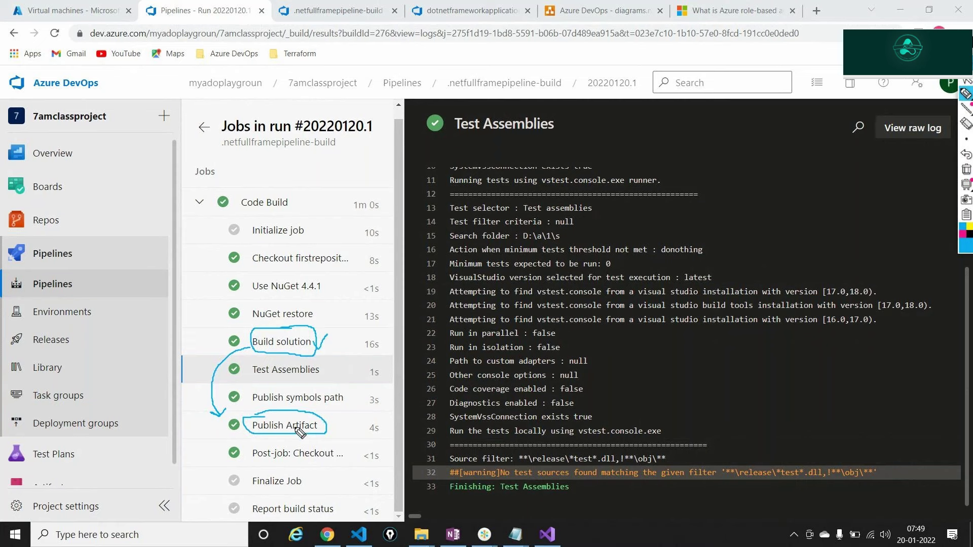
drag(332, 421, 349, 416)
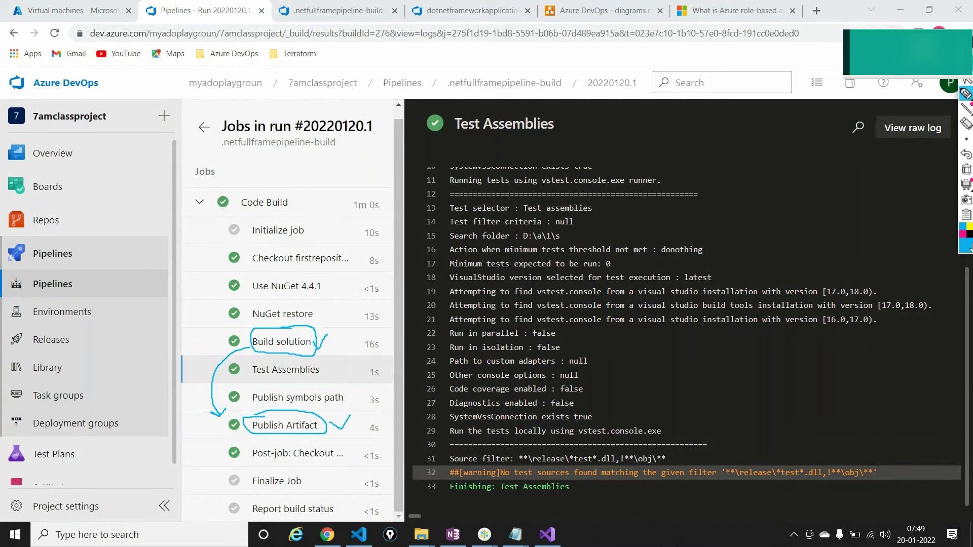
click(967, 171)
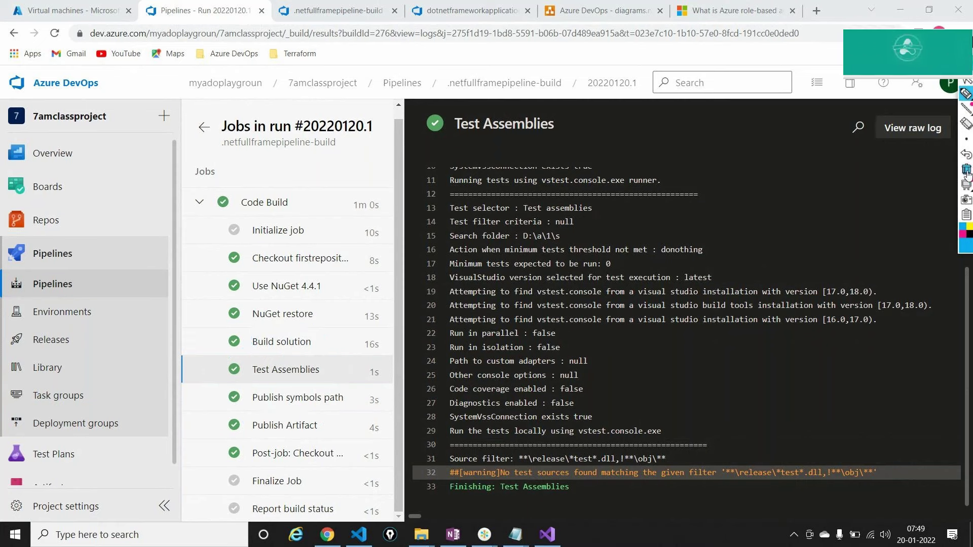
click(966, 80)
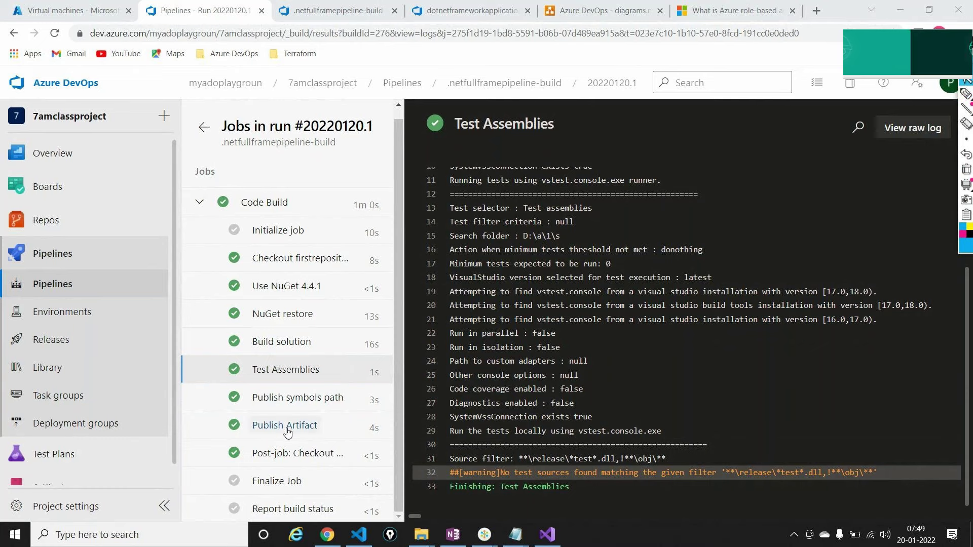
- Open the Publish Artifact log and highlight the upload source path and the file container path in line 18
click(286, 428)
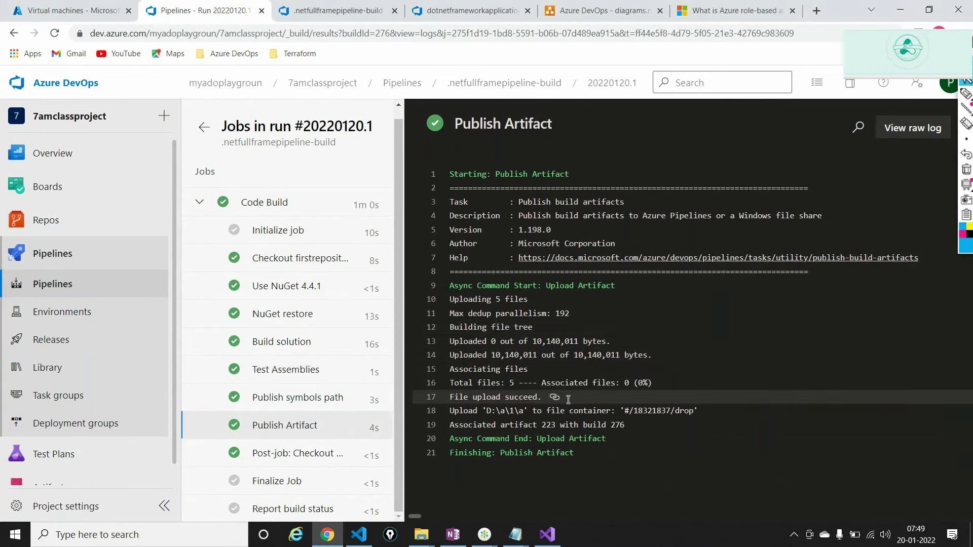
drag(449, 409, 521, 412)
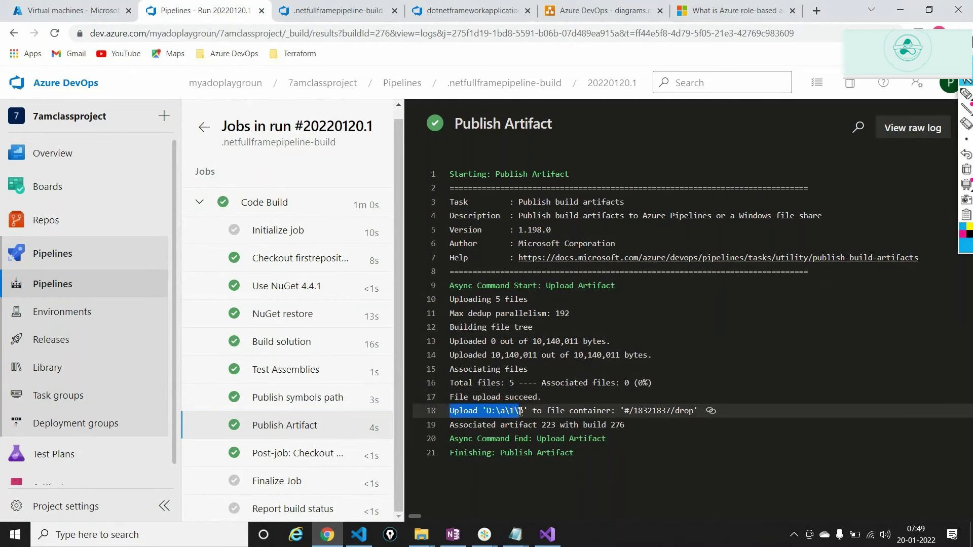
click(625, 410)
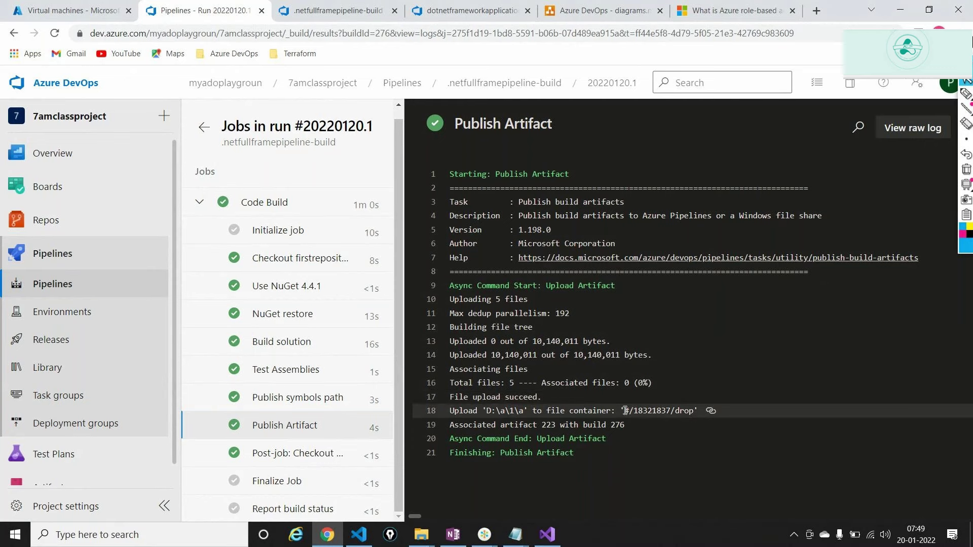
drag(626, 410, 692, 411)
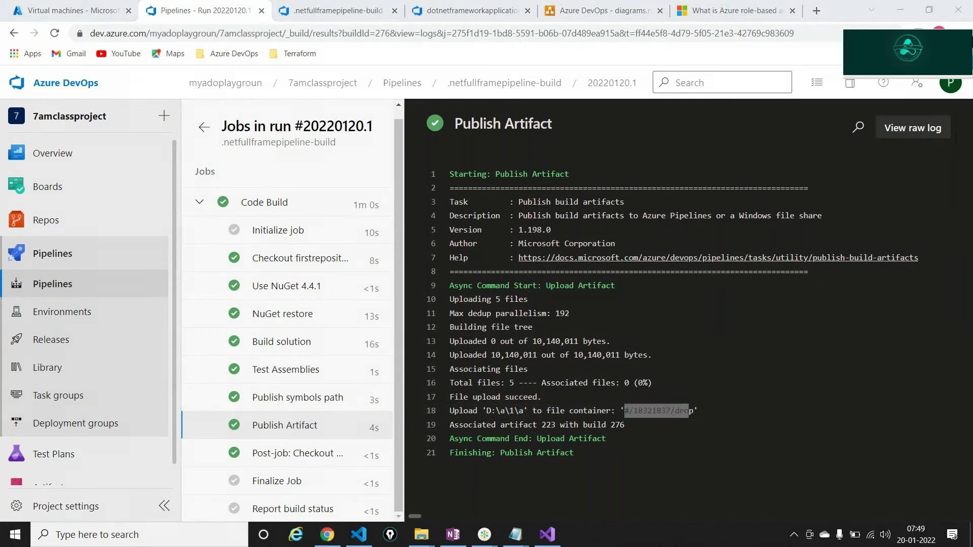
- Return to the run summary, draw a pen arrow to the Related section, and clear the drawing
click(216, 131)
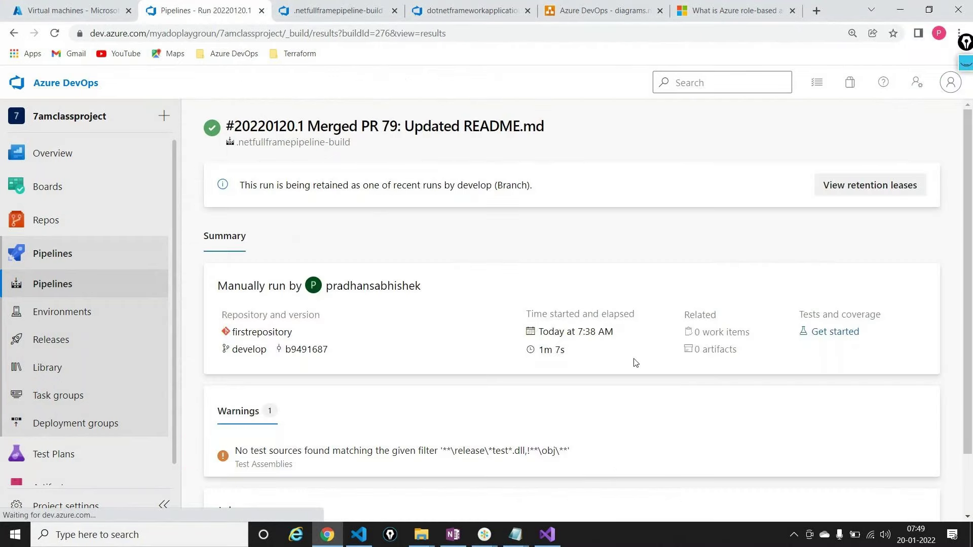
click(966, 42)
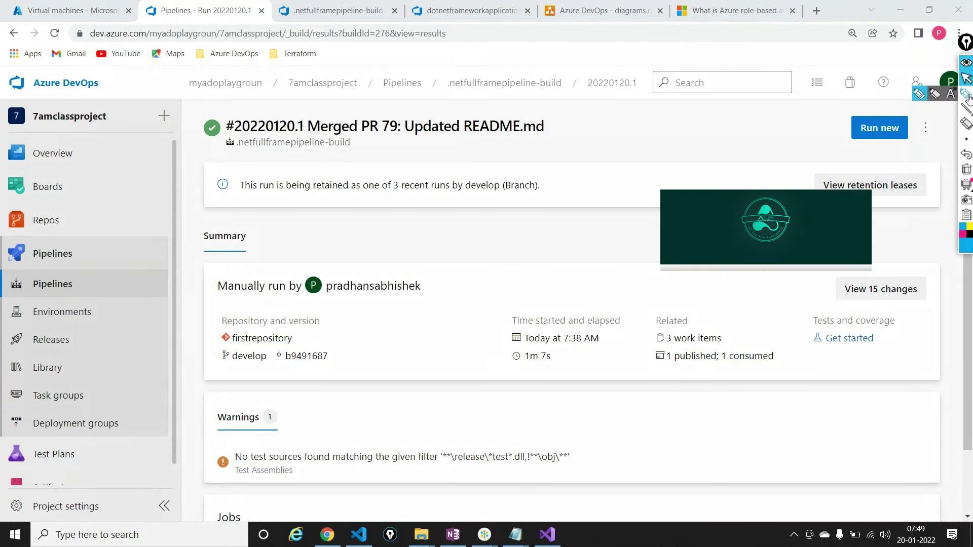
mouse_move(676, 272)
mouse_down()
mouse_move(685, 324)
mouse_move(693, 317)
mouse_up()
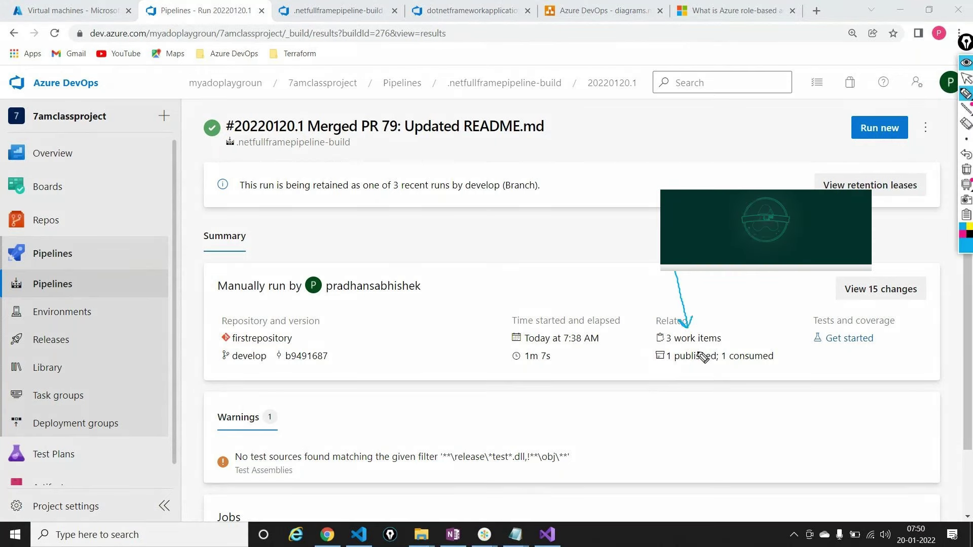
click(967, 168)
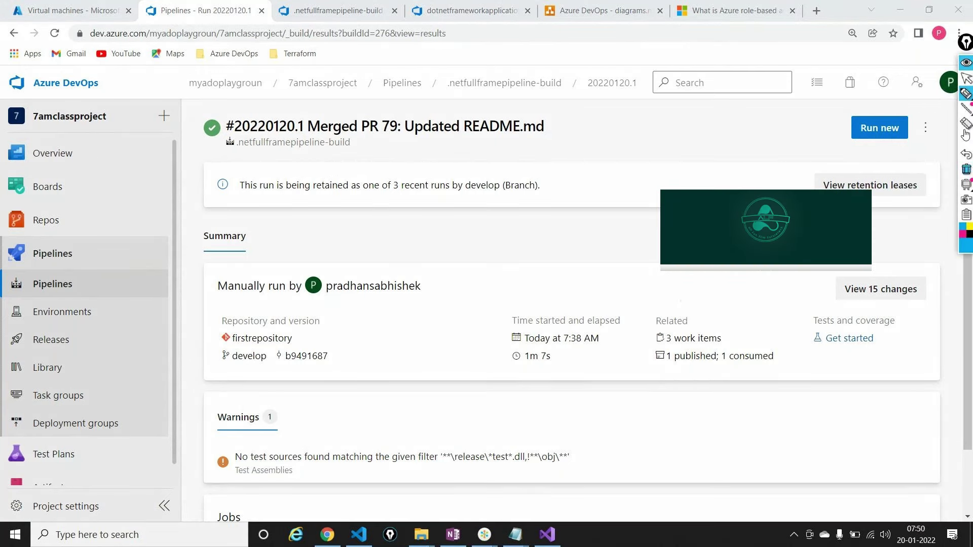
click(967, 79)
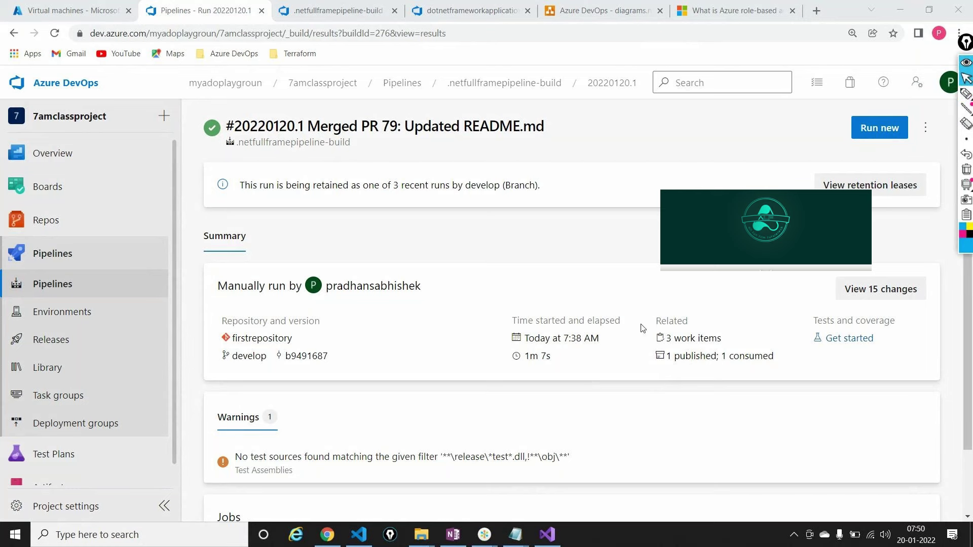
- Expand drop in the run's published artifacts and mark dotnetframeworkapplication.zip with a pen arrow and circle, clearing the drawings
click(676, 356)
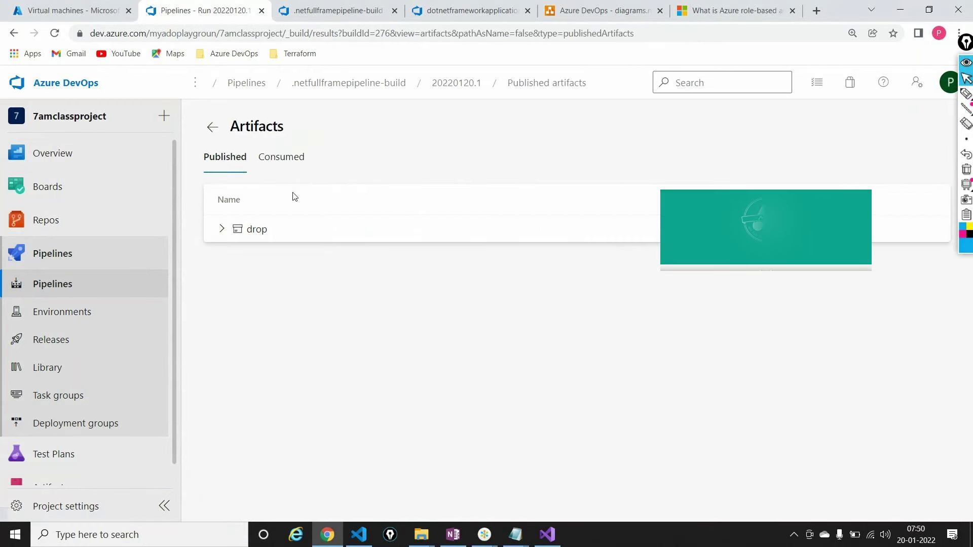
click(220, 230)
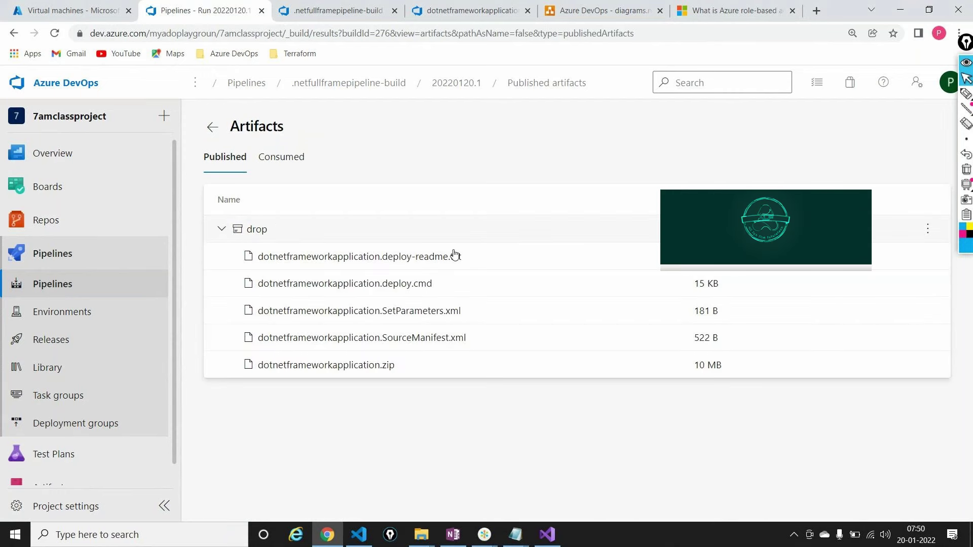
click(966, 94)
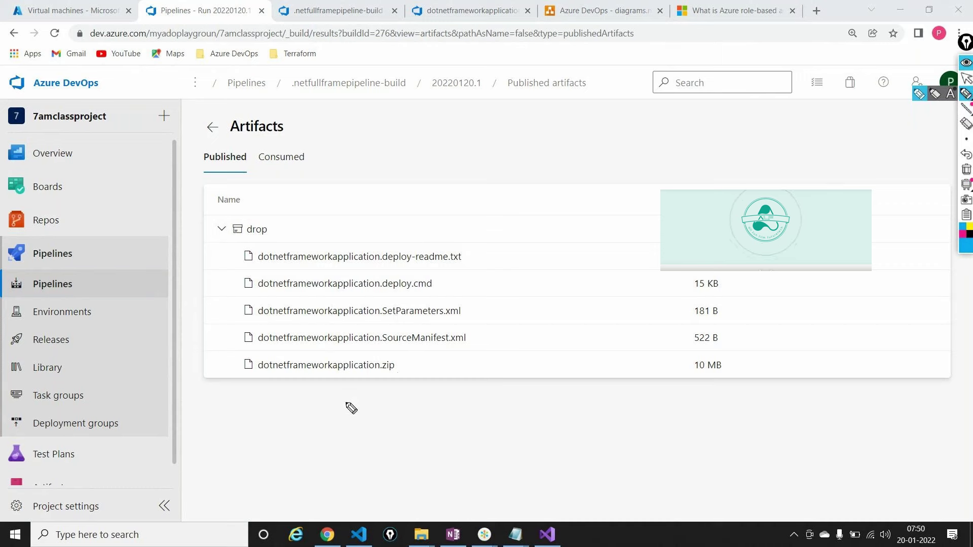
mouse_move(343, 412)
mouse_down()
mouse_move(333, 383)
mouse_move(323, 387)
mouse_up()
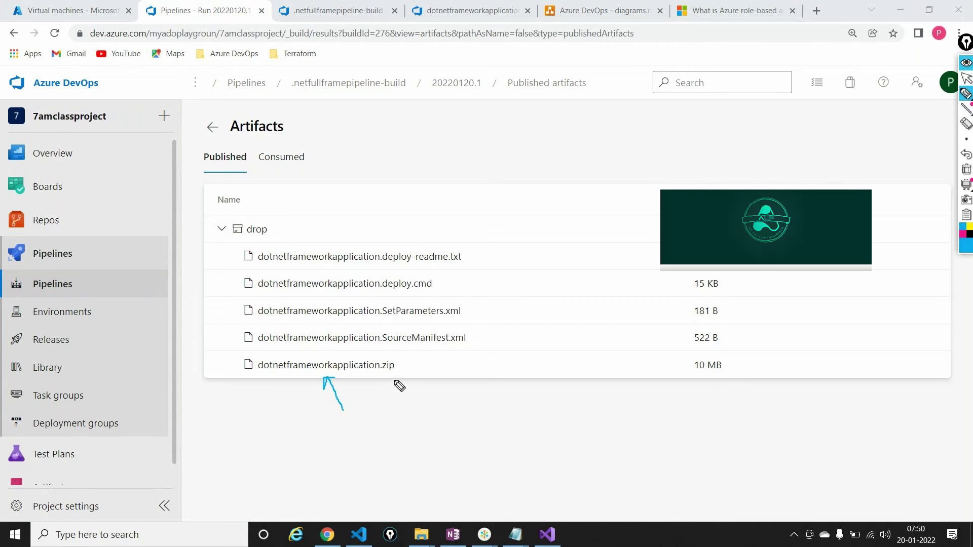
mouse_move(379, 376)
mouse_down()
mouse_move(410, 371)
mouse_move(370, 349)
mouse_move(297, 347)
mouse_move(262, 349)
mouse_move(252, 375)
mouse_move(388, 378)
mouse_up()
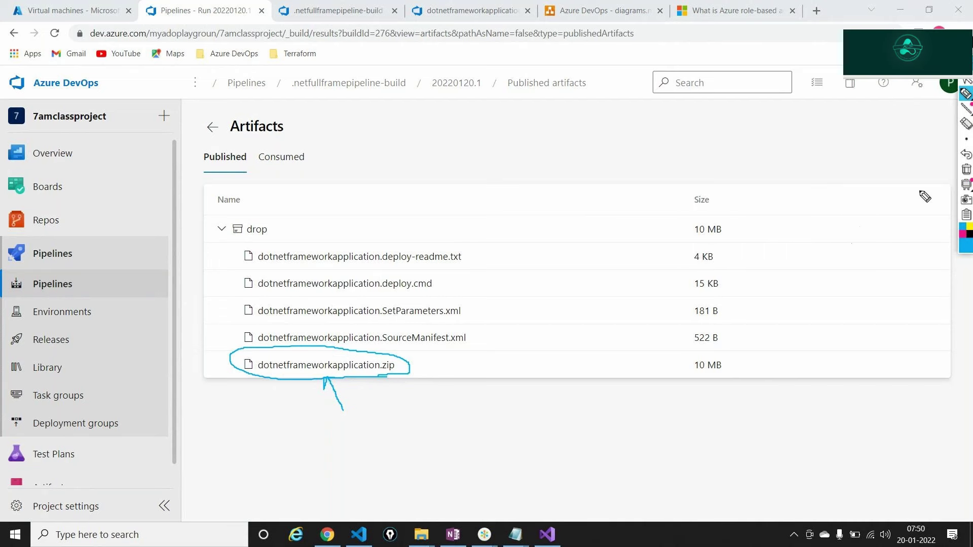
click(966, 170)
click(967, 81)
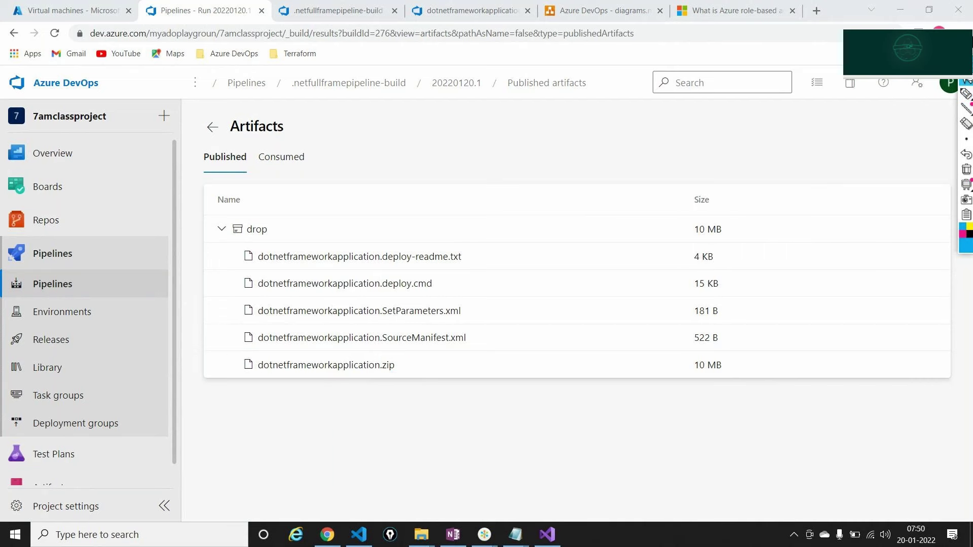
- Download dotnetframeworkapplication.zip from the drop artifact
click(386, 368)
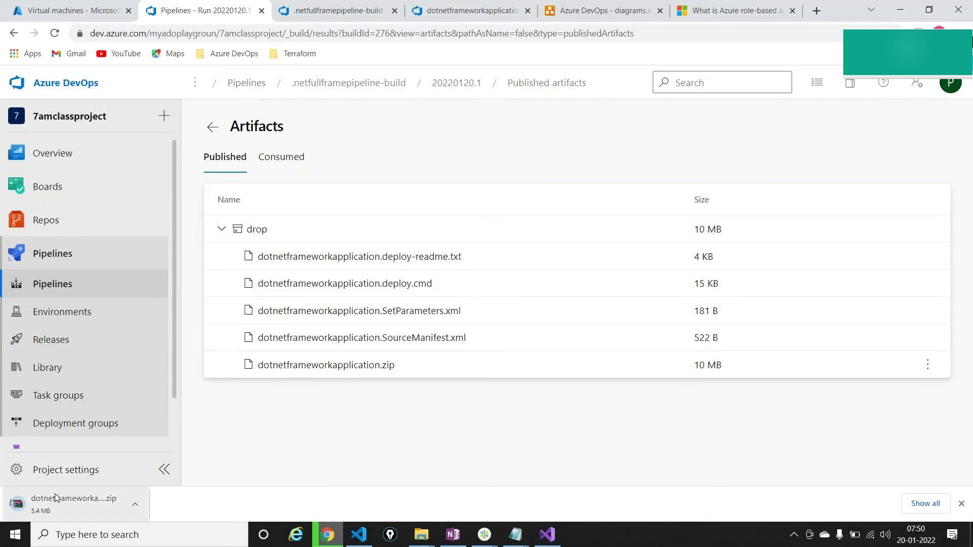
click(136, 503)
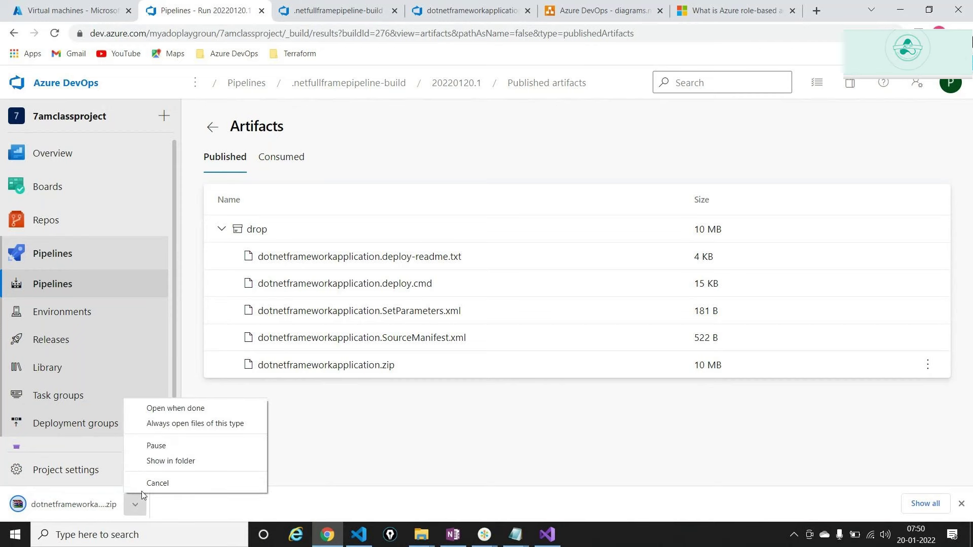
click(136, 502)
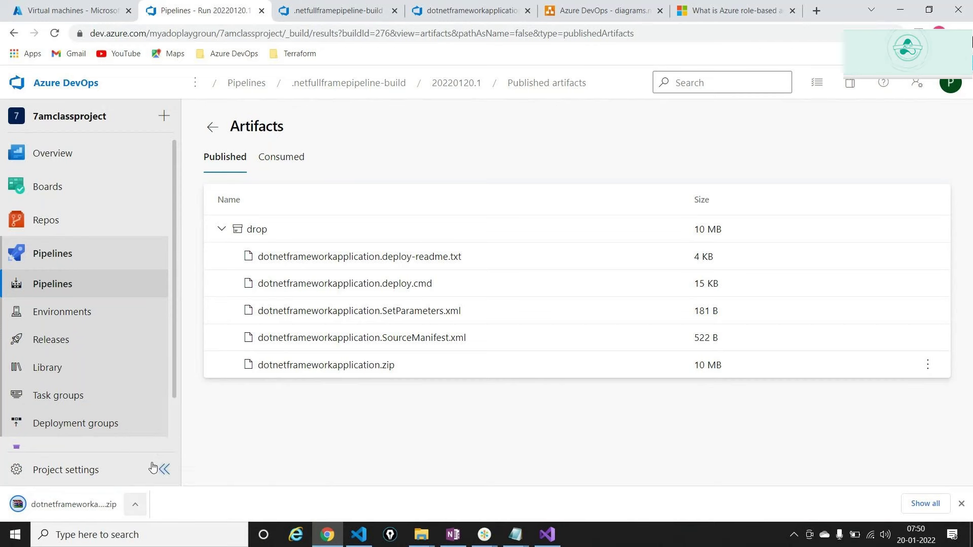
- Switch to File Explorer and extract the dotnetframeworkapplication archive in Downloads into a folder of the same name
click(413, 541)
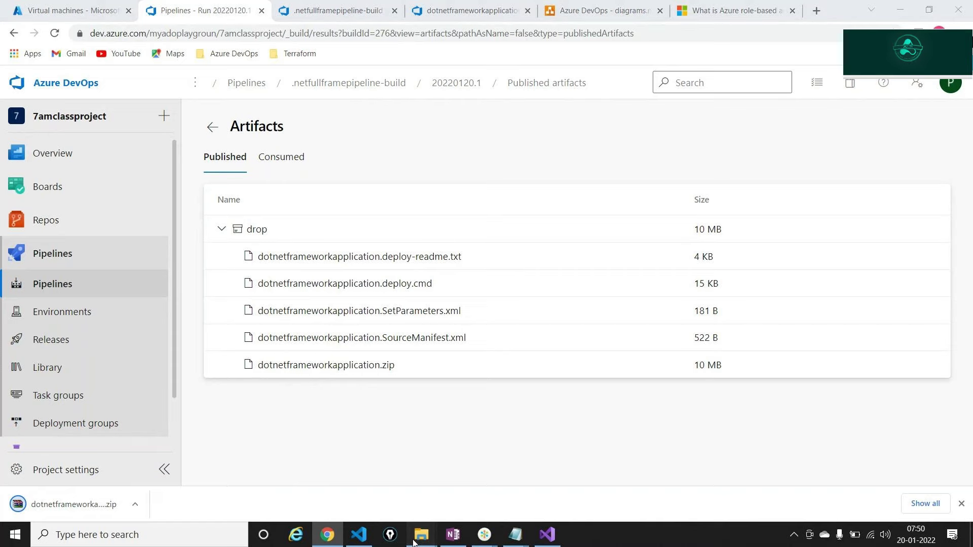
mouse_move(413, 540)
click(320, 463)
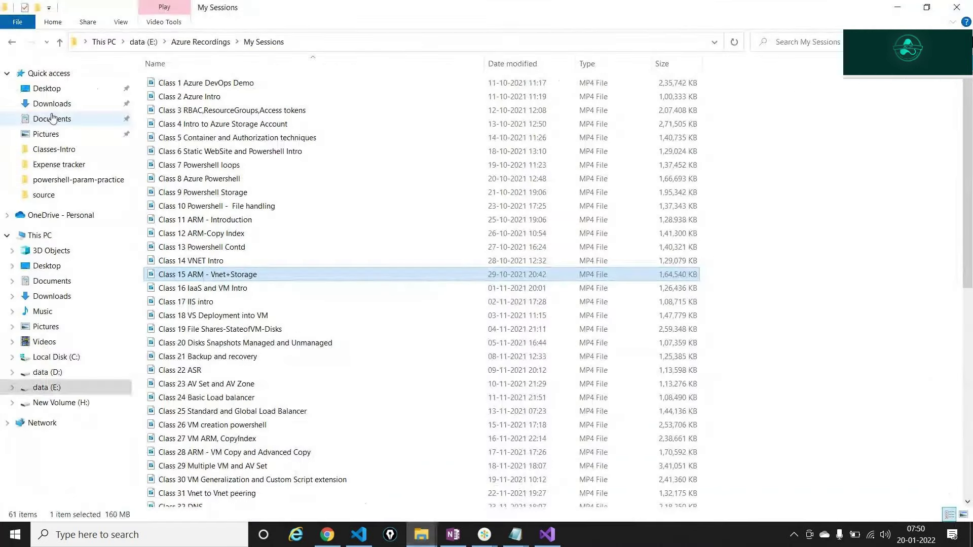
click(51, 104)
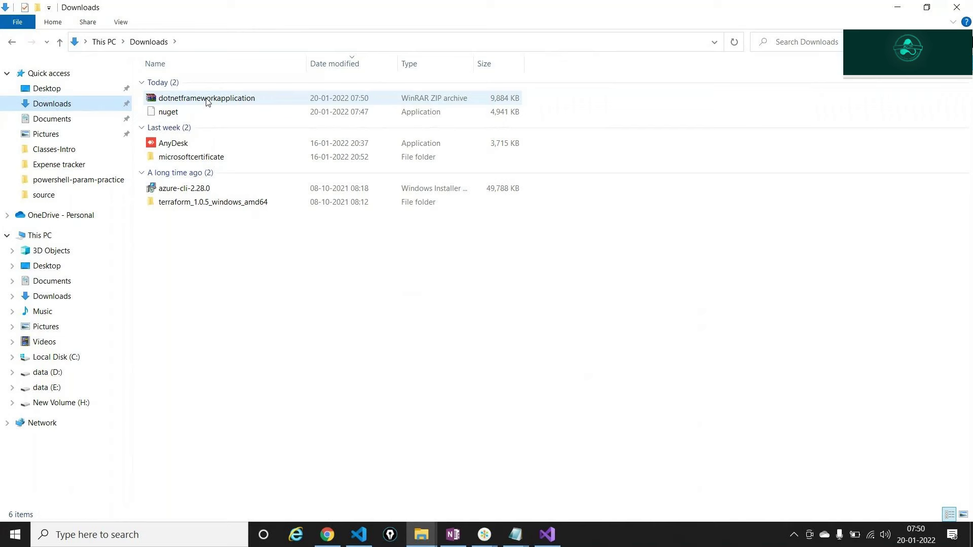
click(208, 102)
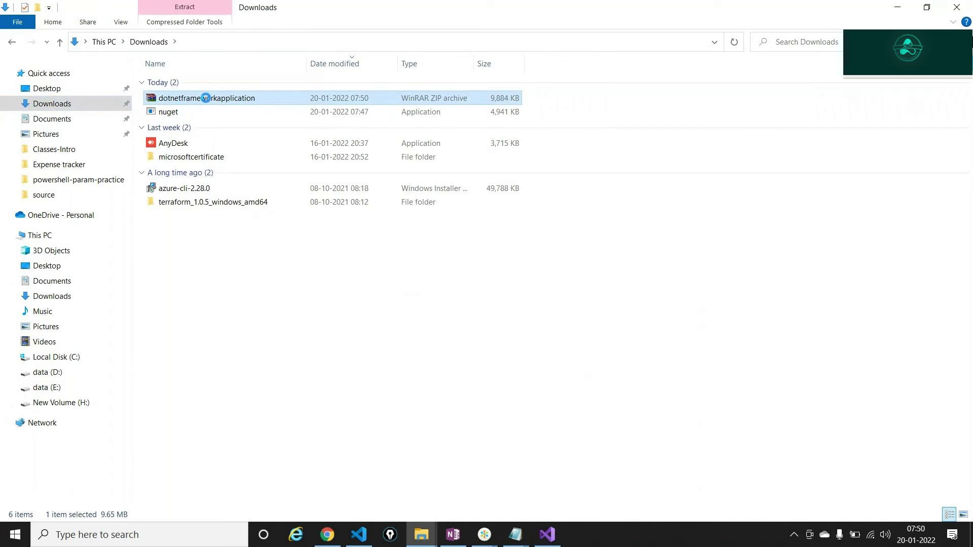
right_click(206, 98)
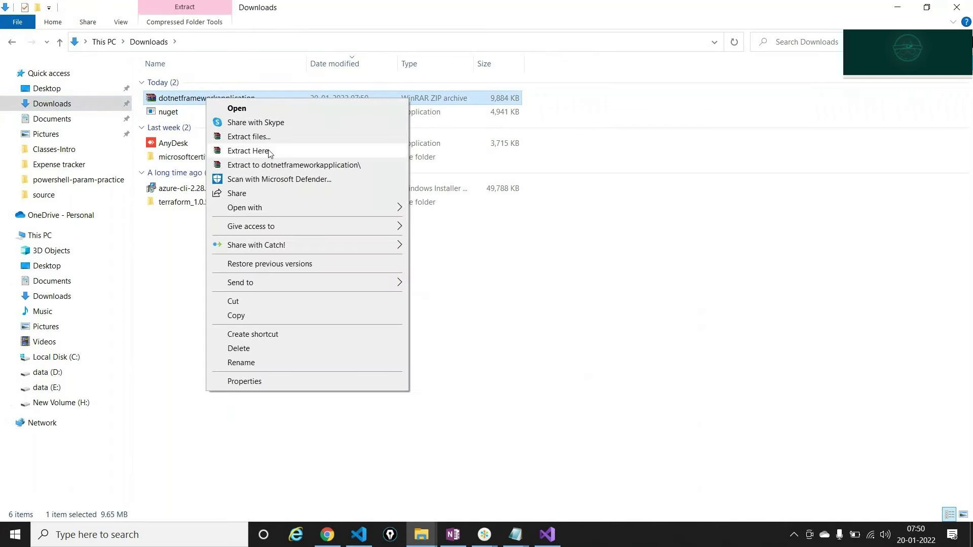
click(243, 157)
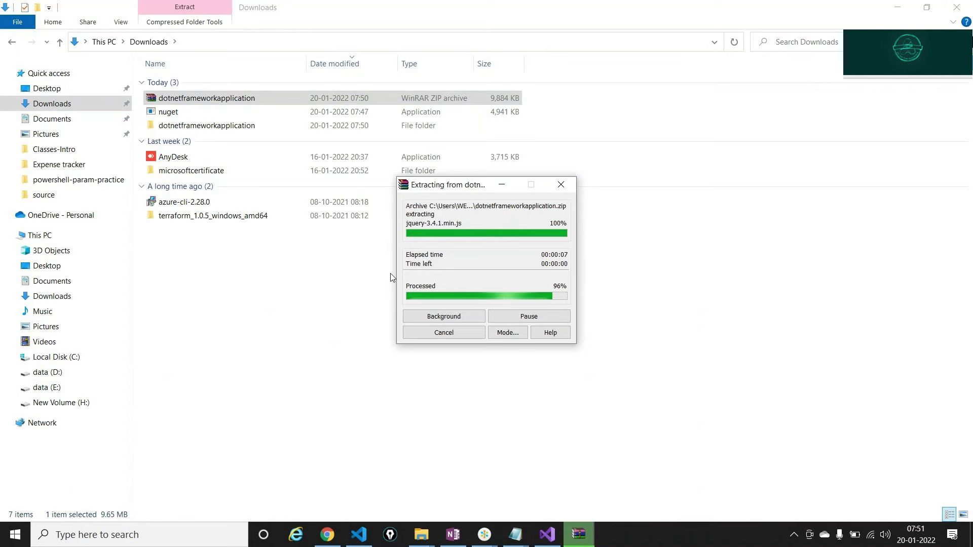
- Browse the extracted dotnetframeworkapplication folder through Content and its nested subfolders down to obj\Release\Package\PackageTmp
double_click(236, 126)
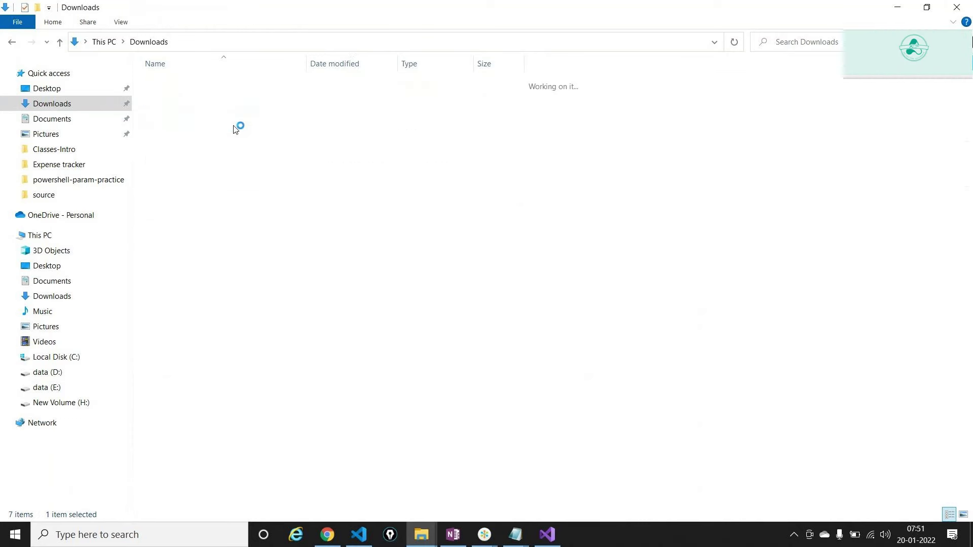
double_click(191, 85)
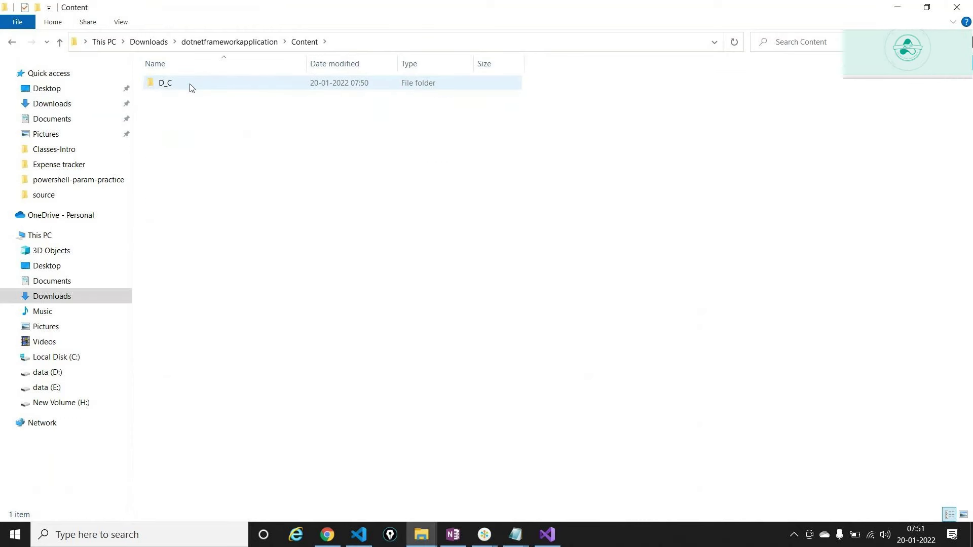
double_click(191, 84)
double_click(191, 84)
double_click(190, 84)
double_click(190, 84)
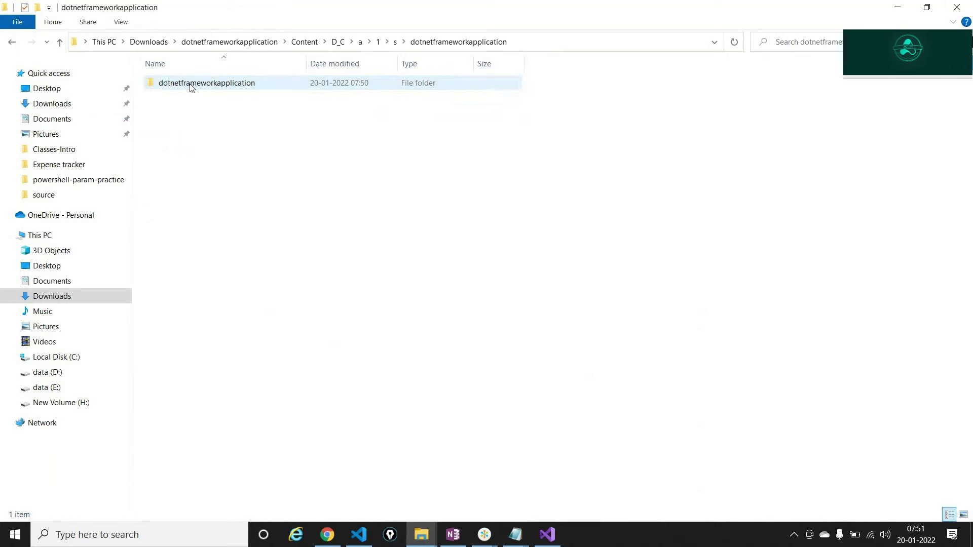
double_click(191, 84)
double_click(191, 84)
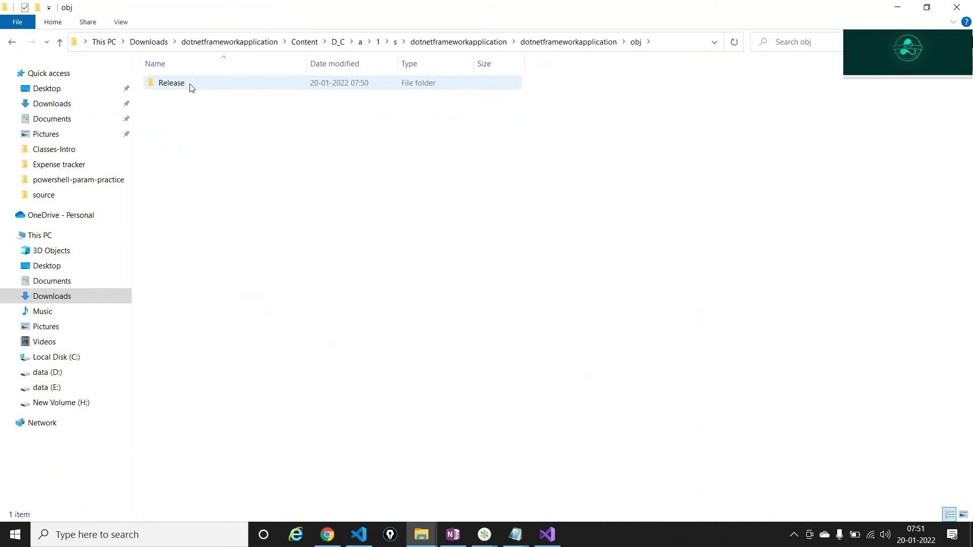
double_click(191, 84)
double_click(190, 84)
click(191, 84)
double_click(191, 86)
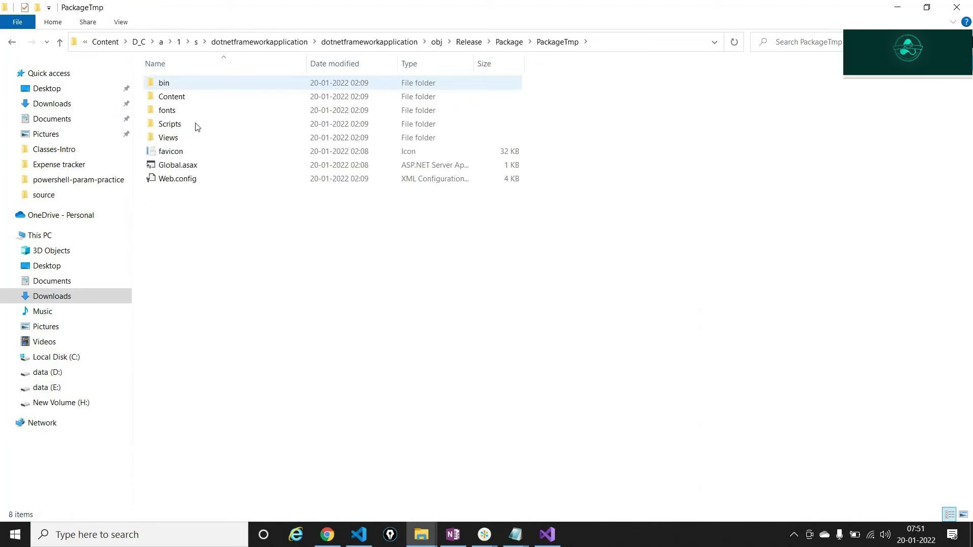
- Open the package's bin folder and highlight all of its contents, then clear the selection
double_click(170, 85)
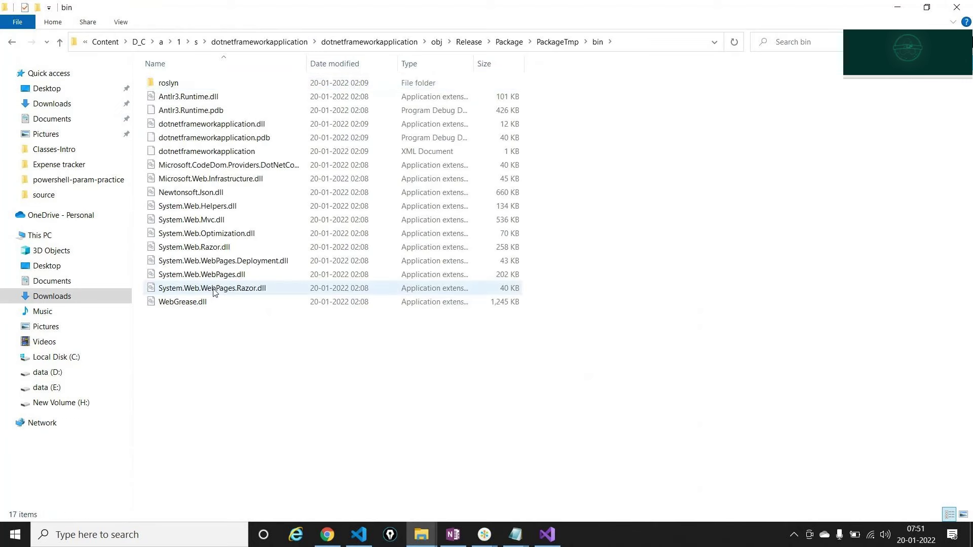
drag(222, 325, 151, 83)
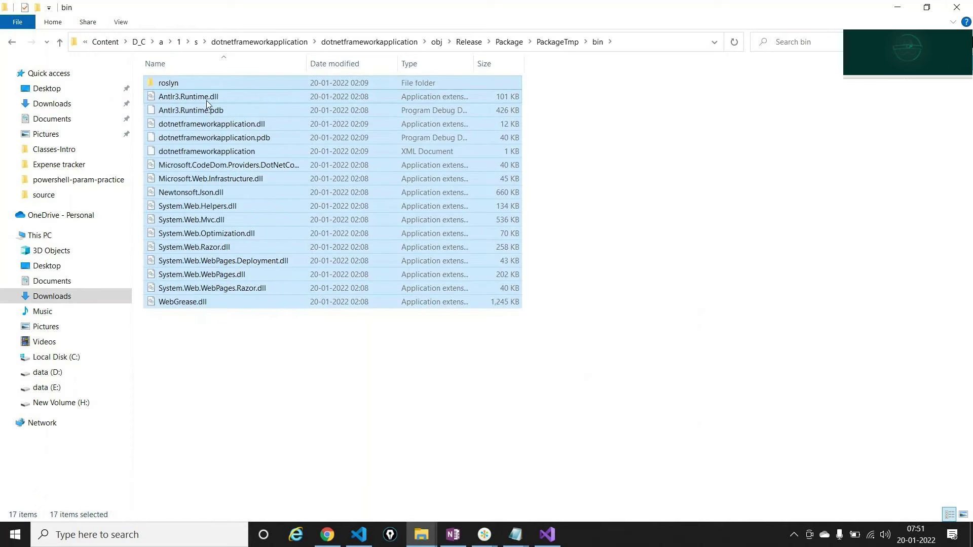
click(849, 90)
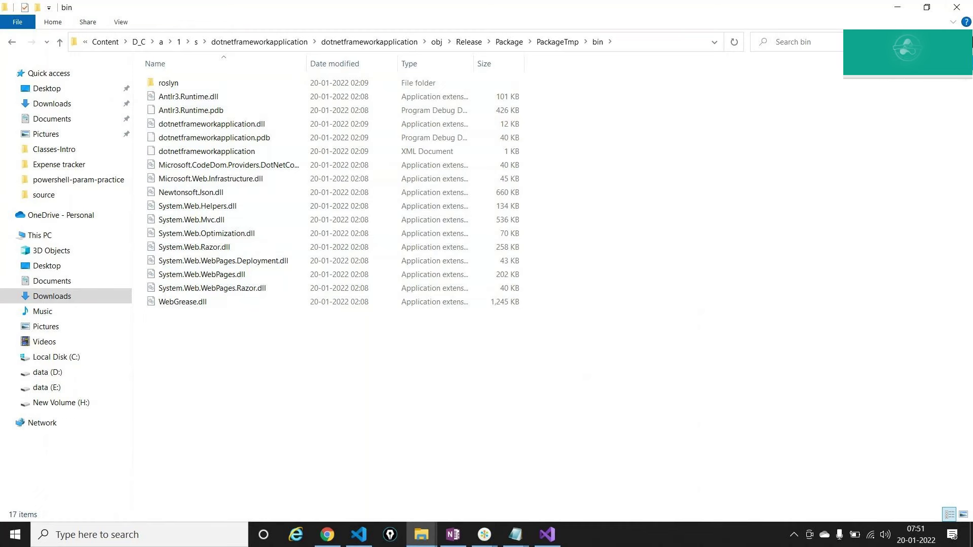
- Draw pen ticks beside Antlr3.Runtime.dll, dotnetframeworkapplication.dll and WebGrease.dll in the bin folder
click(971, 42)
click(966, 98)
drag(272, 123, 281, 121)
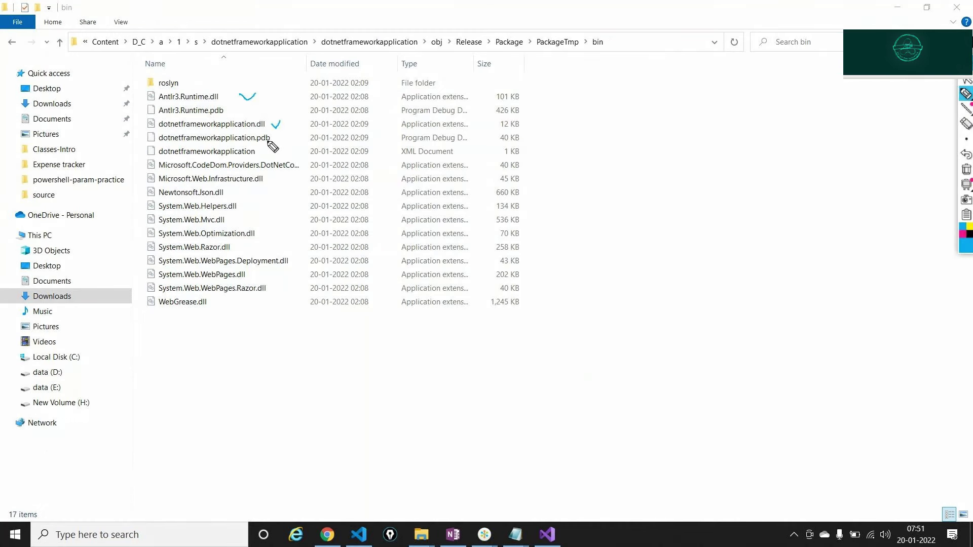
drag(221, 300, 238, 302)
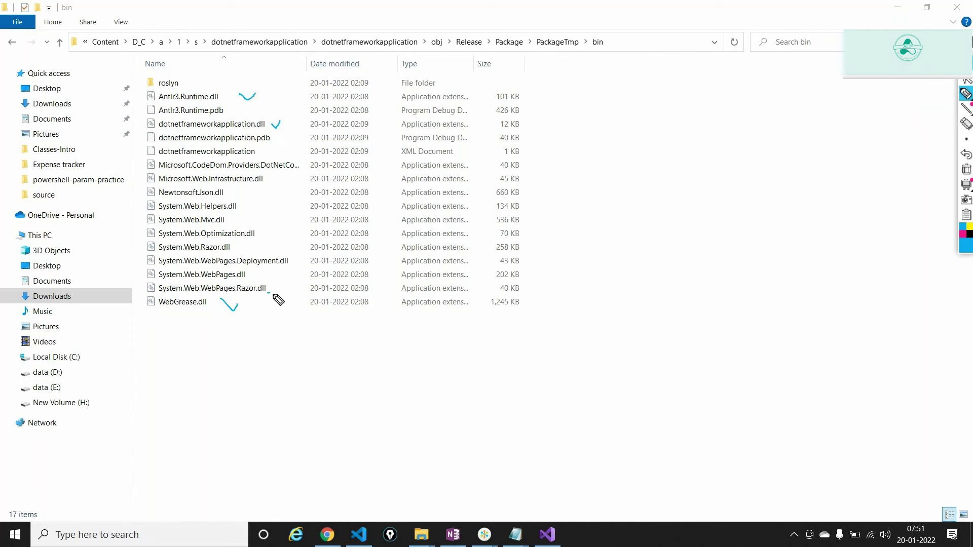